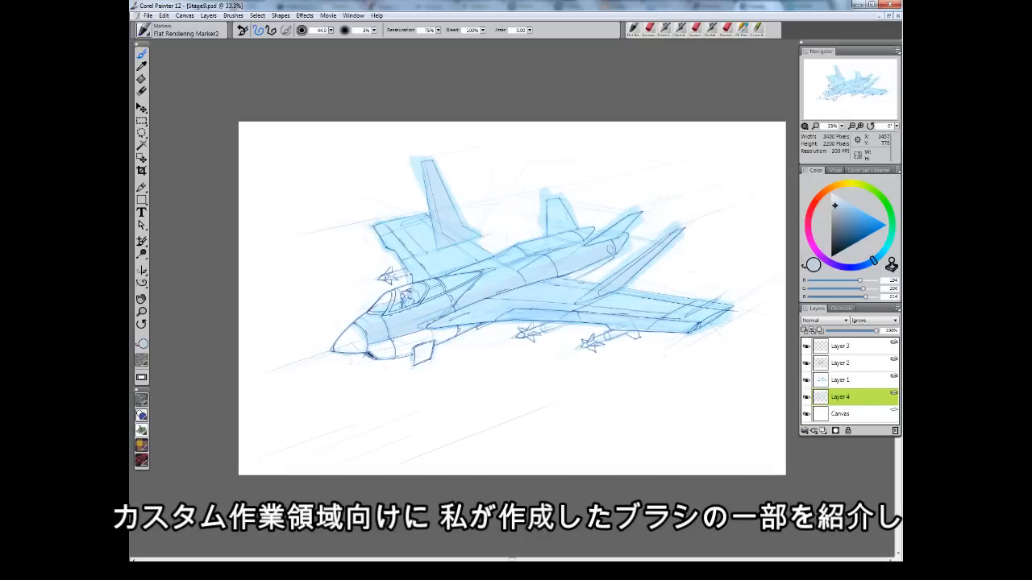
# Shade the underside of the fuselage in grey with the Flat Rendering Marker.
pyautogui.moveTo(371, 352)
pyautogui.mouseDown()
pyautogui.moveTo(464, 324)
pyautogui.moveTo(486, 329)
pyautogui.mouseUp()
pyautogui.moveTo(381, 353); pyautogui.dragTo(435, 347)
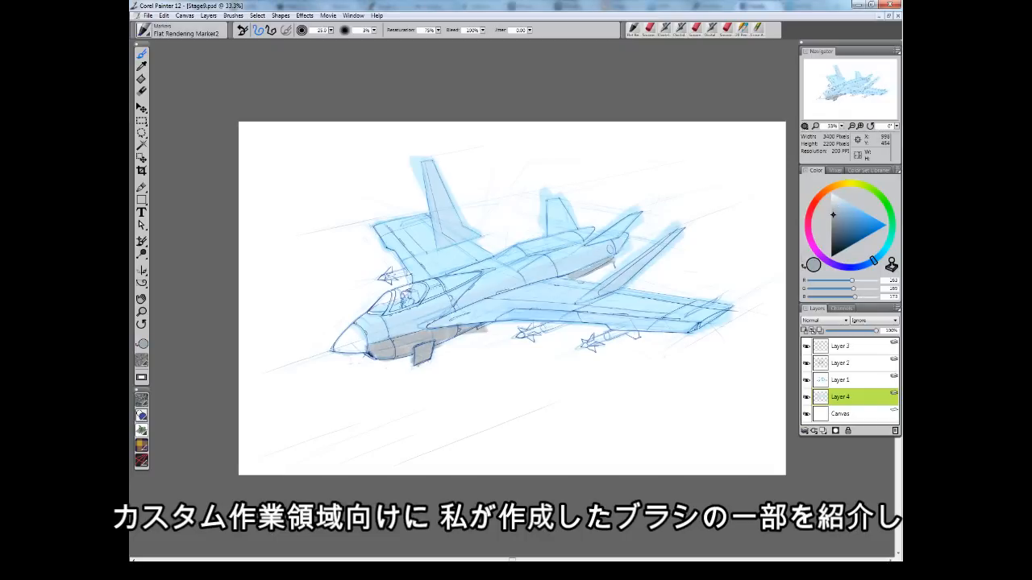
pyautogui.moveTo(422, 287); pyautogui.dragTo(401, 306)
pyautogui.moveTo(389, 300); pyautogui.dragTo(374, 312)
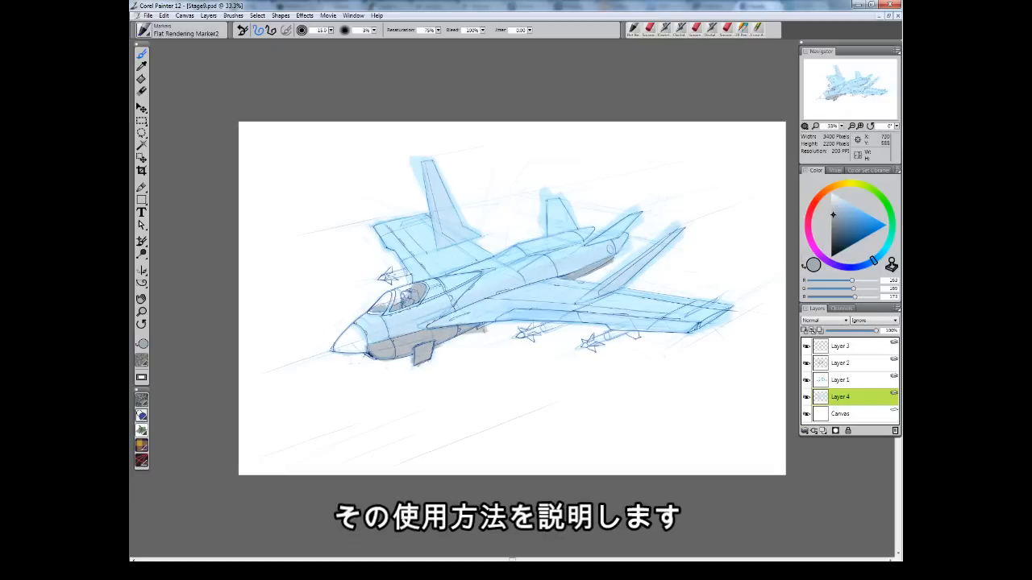
# Pick a dark grey and fill the jet's nose cone with the marker.
pyautogui.click(834, 222)
pyautogui.click(833, 241)
pyautogui.moveTo(353, 327)
pyautogui.mouseDown()
pyautogui.moveTo(337, 350)
pyautogui.moveTo(363, 350)
pyautogui.mouseUp()
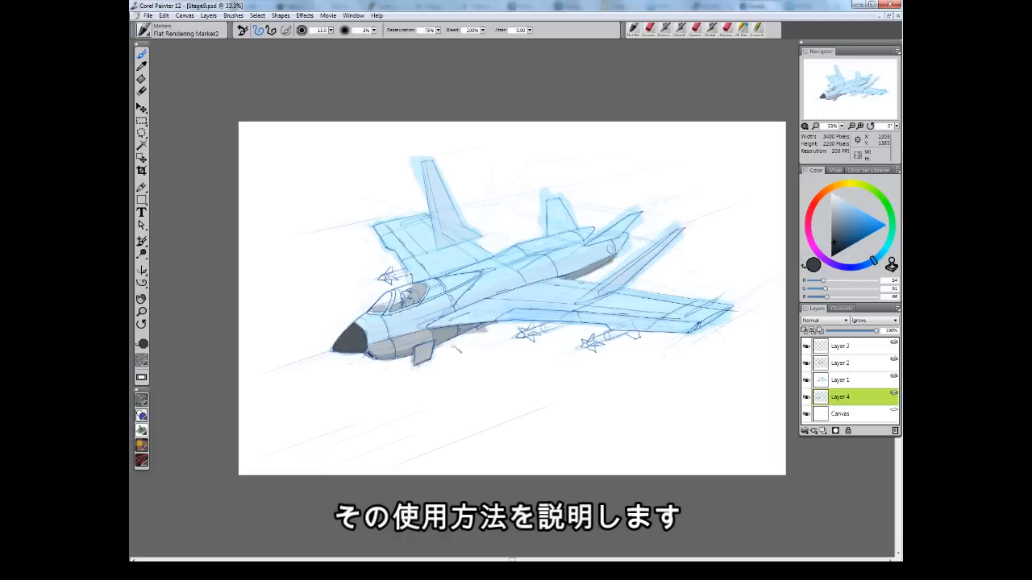
# Pick an orange and try a stroke down the vertical tail fin, then undo it.
pyautogui.click(837, 186)
pyautogui.click(865, 218)
pyautogui.moveTo(428, 166); pyautogui.dragTo(437, 216)
pyautogui.hotkey('ctrl', 'z')
# Switch to the Square Soft Pastel brush and paint an orange stripe across the fuselage and right wing.
pyautogui.click(181, 31)
pyautogui.click(160, 48)
pyautogui.moveTo(307, 159); pyautogui.dragTo(307, 222)
pyautogui.hotkey('ctrl', 'z')
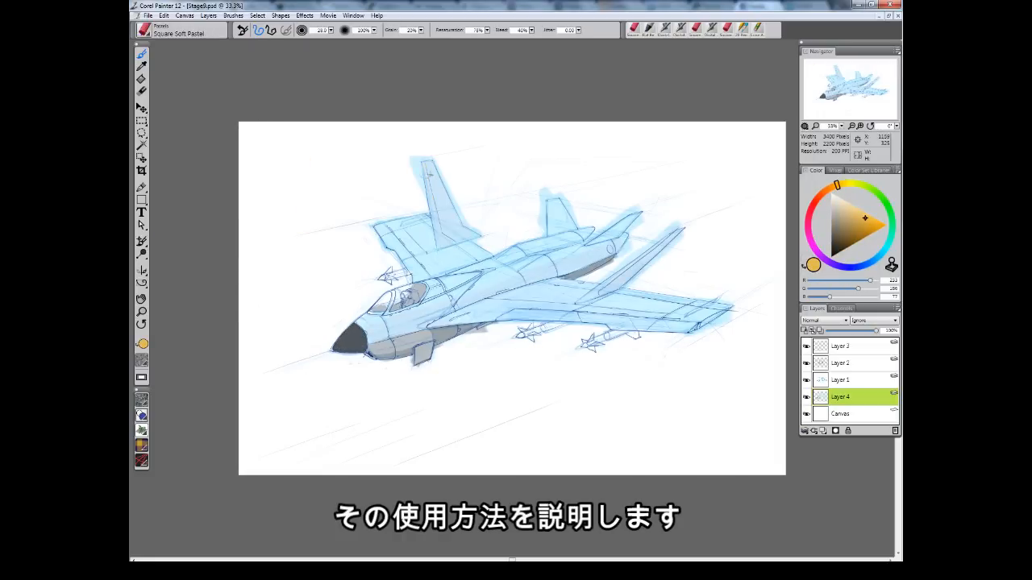
pyautogui.moveTo(442, 244); pyautogui.dragTo(471, 266)
pyautogui.moveTo(529, 288)
pyautogui.mouseDown()
pyautogui.moveTo(588, 295)
pyautogui.moveTo(671, 235)
pyautogui.mouseUp()
pyautogui.moveTo(586, 297); pyautogui.dragTo(599, 293)
pyautogui.click(823, 431)
pyautogui.moveTo(466, 269)
pyautogui.mouseDown()
pyautogui.moveTo(498, 294)
pyautogui.moveTo(500, 257)
pyautogui.moveTo(471, 268)
pyautogui.mouseUp()
pyautogui.moveTo(483, 273)
pyautogui.mouseDown()
pyautogui.moveTo(508, 292)
pyautogui.moveTo(493, 289)
pyautogui.moveTo(530, 275)
pyautogui.mouseUp()
# Paint orange stripes along the right wing's leading edge and down the vertical tail fin.
pyautogui.click(758, 29)
pyautogui.click(828, 188)
pyautogui.click(862, 222)
pyautogui.click(181, 30)
pyautogui.click(229, 145)
pyautogui.moveTo(593, 295); pyautogui.dragTo(670, 237)
pyautogui.moveTo(423, 165); pyautogui.dragTo(439, 235)
pyautogui.moveTo(436, 227); pyautogui.dragTo(452, 247)
# Pick a light blue and fill the sky background behind the jet.
pyautogui.click(858, 225)
pyautogui.click(864, 219)
pyautogui.click(832, 187)
pyautogui.click(886, 225)
pyautogui.moveTo(502, 291)
pyautogui.mouseDown()
pyautogui.moveTo(594, 296)
pyautogui.moveTo(516, 275)
pyautogui.mouseUp()
# Switch to the Rectangle Eraser and clean stray sketch marks around the tail fins and right wing.
pyautogui.click(181, 31)
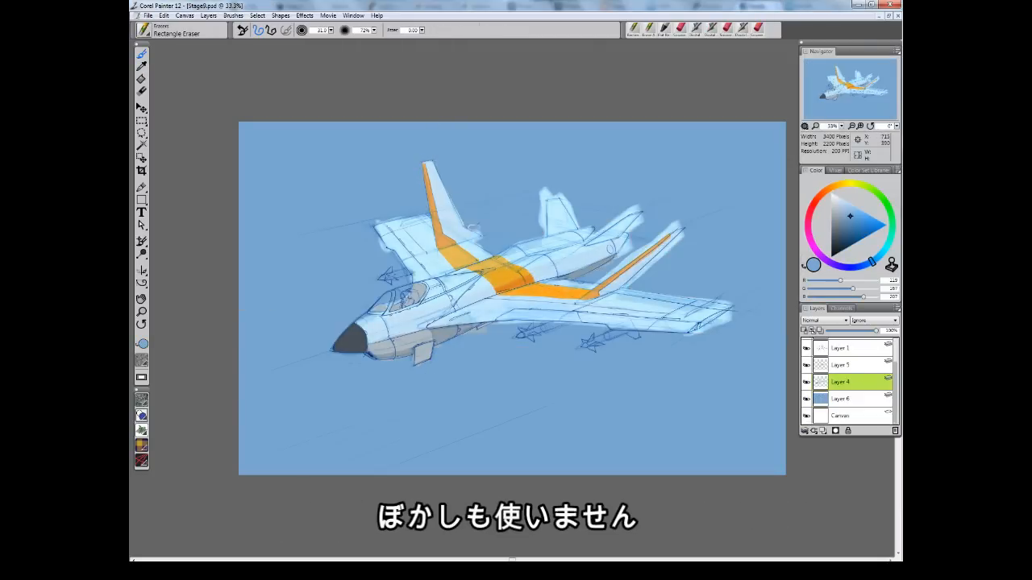
pyautogui.moveTo(482, 329); pyautogui.dragTo(599, 321)
pyautogui.moveTo(538, 186); pyautogui.dragTo(545, 232)
pyautogui.moveTo(560, 193)
pyautogui.mouseDown()
pyautogui.moveTo(606, 220)
pyautogui.moveTo(640, 206)
pyautogui.mouseUp()
pyautogui.moveTo(643, 216)
pyautogui.mouseDown()
pyautogui.moveTo(612, 261)
pyautogui.moveTo(679, 220)
pyautogui.mouseUp()
pyautogui.moveTo(625, 282); pyautogui.dragTo(732, 304)
pyautogui.moveTo(732, 314); pyautogui.dragTo(684, 336)
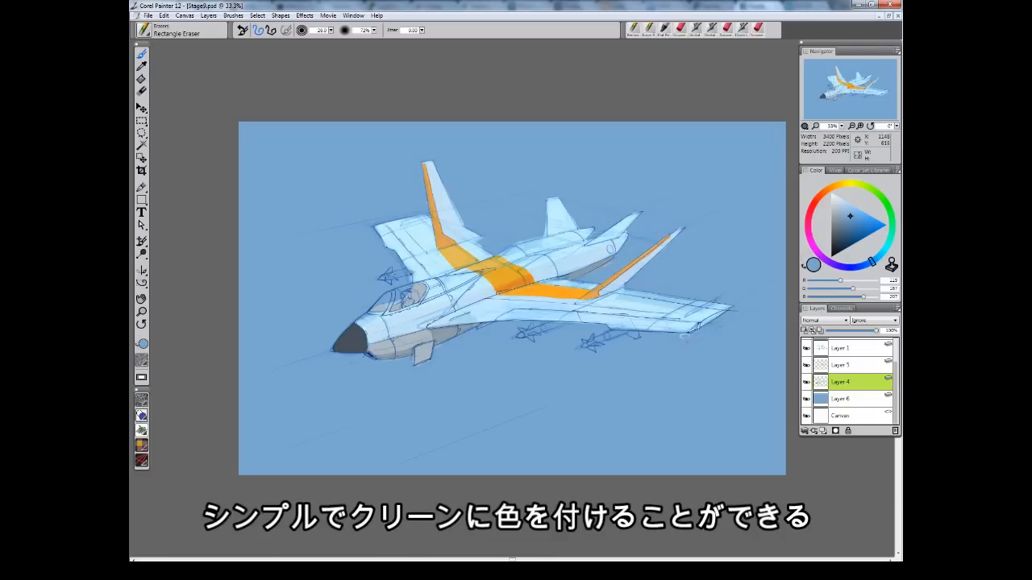
# Select the sky layer and spray white clouds in the lower sky with the Digital Soft Pressure Airbrush.
pyautogui.click(842, 399)
pyautogui.click(182, 31)
pyautogui.click(165, 79)
pyautogui.click(233, 121)
pyautogui.click(839, 200)
pyautogui.moveTo(511, 411); pyautogui.dragTo(635, 368)
pyautogui.moveTo(645, 440); pyautogui.dragTo(758, 372)
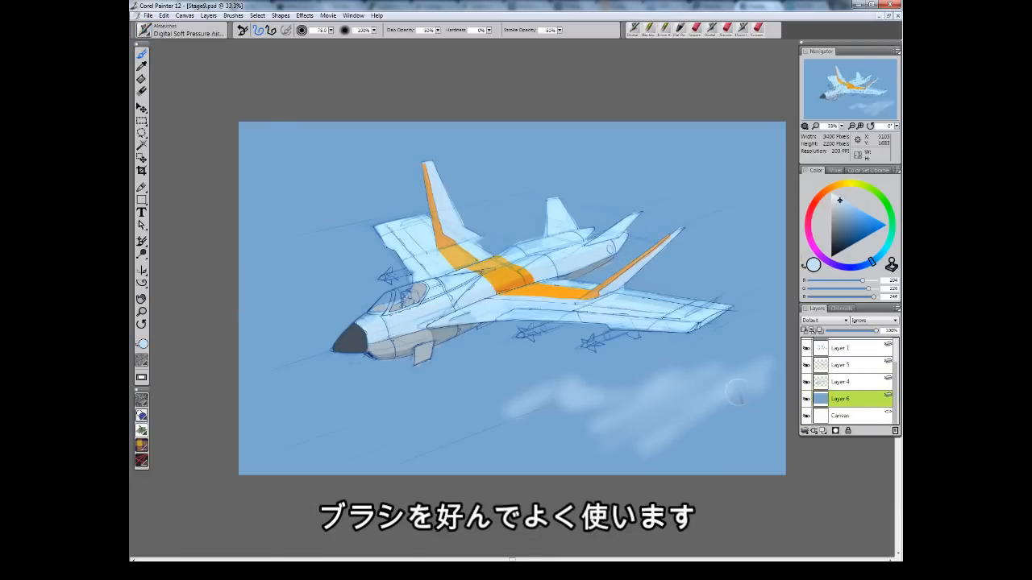
# Spray more soft white clouds across the lower and upper sky around the jet.
pyautogui.moveTo(663, 460); pyautogui.dragTo(781, 332)
pyautogui.moveTo(526, 444); pyautogui.dragTo(587, 419)
pyautogui.moveTo(625, 371); pyautogui.dragTo(379, 442)
pyautogui.moveTo(329, 415); pyautogui.dragTo(516, 353)
pyautogui.moveTo(351, 367); pyautogui.dragTo(480, 345)
pyautogui.moveTo(260, 293); pyautogui.dragTo(363, 242)
pyautogui.moveTo(282, 217); pyautogui.dragTo(420, 192)
pyautogui.moveTo(620, 142); pyautogui.dragTo(322, 195)
pyautogui.moveTo(267, 217)
pyautogui.mouseDown()
pyautogui.moveTo(392, 145)
pyautogui.moveTo(338, 150)
pyautogui.mouseUp()
# Add further cloud wisps along the left edge and the right side of the sky.
pyautogui.moveTo(243, 437); pyautogui.dragTo(301, 405)
pyautogui.moveTo(247, 455); pyautogui.dragTo(305, 408)
pyautogui.moveTo(243, 368)
pyautogui.mouseDown()
pyautogui.moveTo(263, 342)
pyautogui.moveTo(293, 347)
pyautogui.mouseUp()
pyautogui.moveTo(642, 370); pyautogui.dragTo(692, 344)
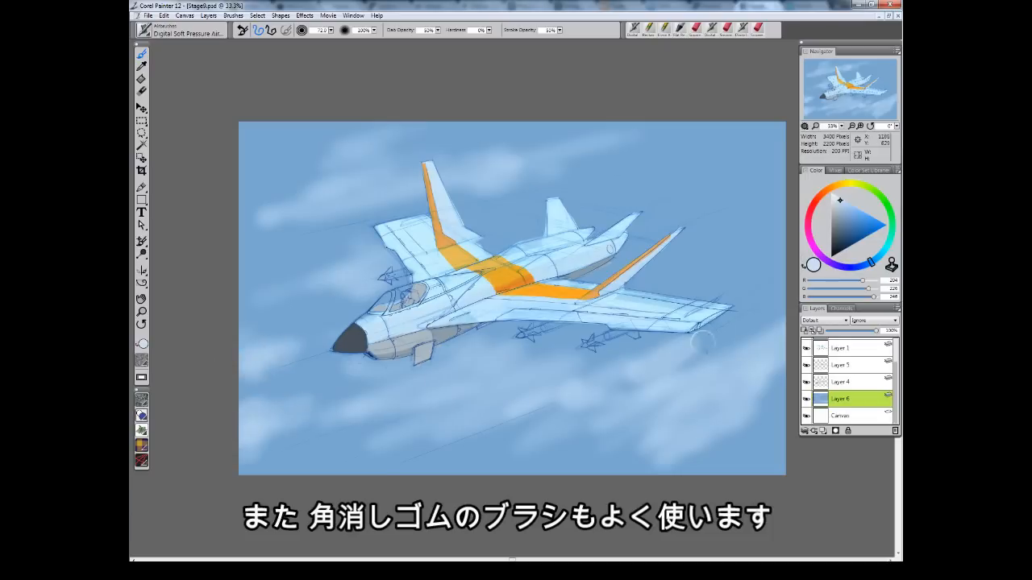
pyautogui.moveTo(600, 377); pyautogui.dragTo(723, 336)
pyautogui.moveTo(637, 287); pyautogui.dragTo(759, 268)
pyautogui.moveTo(711, 214); pyautogui.dragTo(766, 188)
pyautogui.moveTo(730, 235); pyautogui.dragTo(752, 235)
pyautogui.moveTo(452, 460); pyautogui.dragTo(556, 412)
pyautogui.moveTo(489, 467); pyautogui.dragTo(624, 429)
# Switch to the Square Grainy Pastel and break up the lower clouds with grainy strokes.
pyautogui.click(143, 30)
pyautogui.click(250, 71)
pyautogui.moveTo(455, 379); pyautogui.dragTo(493, 365)
pyautogui.moveTo(545, 401); pyautogui.dragTo(658, 365)
pyautogui.moveTo(602, 428); pyautogui.dragTo(632, 414)
pyautogui.moveTo(511, 428); pyautogui.dragTo(563, 404)
pyautogui.moveTo(478, 441); pyautogui.dragTo(505, 427)
pyautogui.moveTo(531, 355); pyautogui.dragTo(569, 342)
pyautogui.moveTo(476, 384); pyautogui.dragTo(542, 361)
pyautogui.moveTo(348, 413); pyautogui.dragTo(379, 401)
# Continue texturing the clouds along the left, upper and right parts of the sky.
pyautogui.moveTo(244, 429); pyautogui.dragTo(280, 414)
pyautogui.moveTo(250, 356); pyautogui.dragTo(279, 347)
pyautogui.moveTo(317, 191)
pyautogui.mouseDown()
pyautogui.moveTo(374, 179)
pyautogui.moveTo(398, 185)
pyautogui.mouseUp()
pyautogui.moveTo(478, 166); pyautogui.dragTo(524, 163)
pyautogui.moveTo(289, 205); pyautogui.dragTo(329, 193)
pyautogui.moveTo(392, 196); pyautogui.dragTo(416, 188)
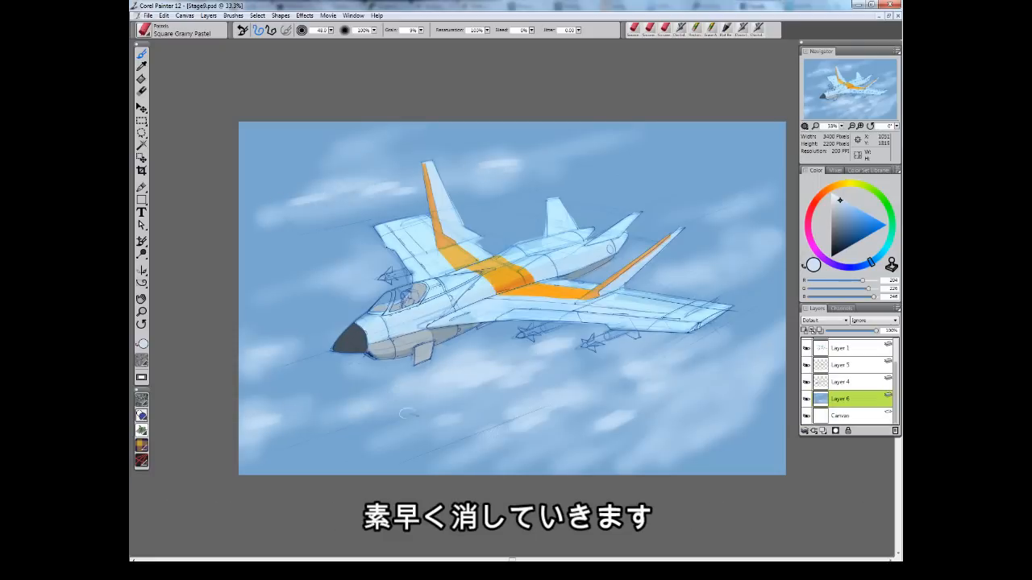
pyautogui.moveTo(688, 385); pyautogui.dragTo(737, 361)
pyautogui.moveTo(703, 437); pyautogui.dragTo(750, 400)
pyautogui.moveTo(729, 390)
pyautogui.mouseDown()
pyautogui.moveTo(762, 372)
pyautogui.moveTo(779, 337)
pyautogui.mouseUp()
pyautogui.moveTo(668, 281); pyautogui.dragTo(712, 263)
pyautogui.moveTo(727, 271); pyautogui.dragTo(756, 255)
# Switch to the Flat Rendering Marker and darken line details along the fuselage and wing root.
pyautogui.click(143, 29)
pyautogui.click(231, 208)
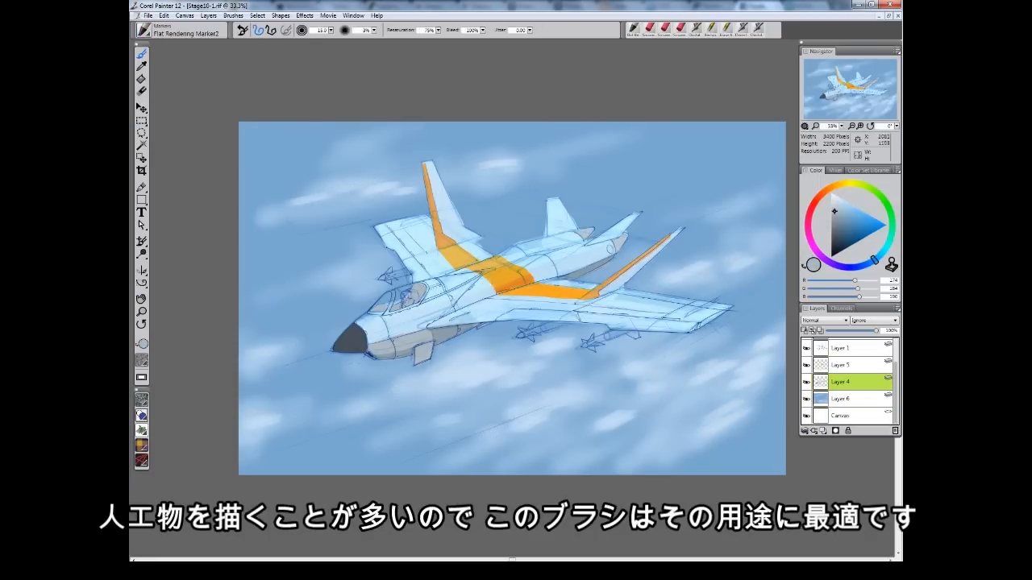
pyautogui.moveTo(556, 326); pyautogui.dragTo(522, 334)
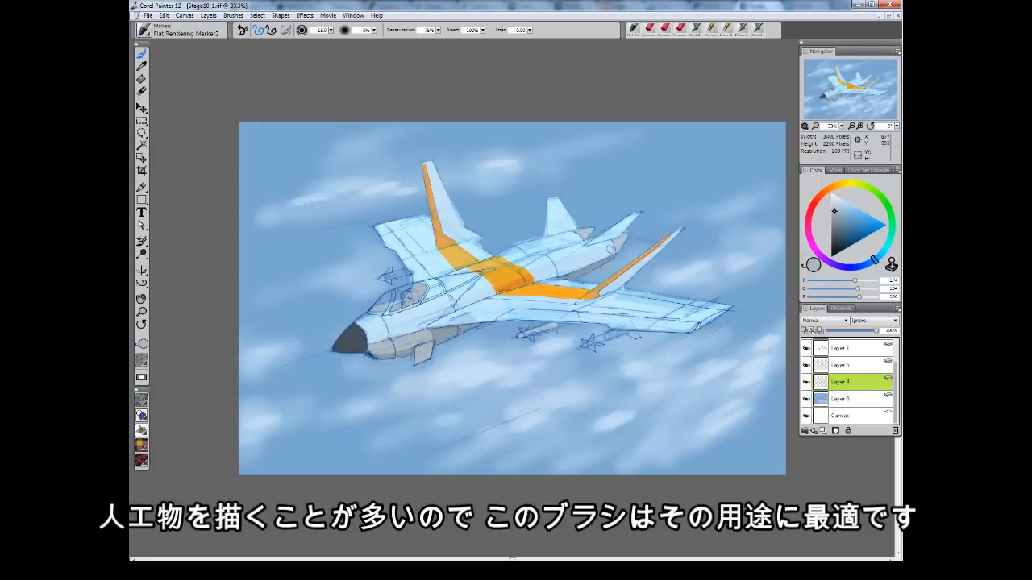
pyautogui.moveTo(406, 274); pyautogui.dragTo(383, 278)
pyautogui.moveTo(638, 333); pyautogui.dragTo(548, 327)
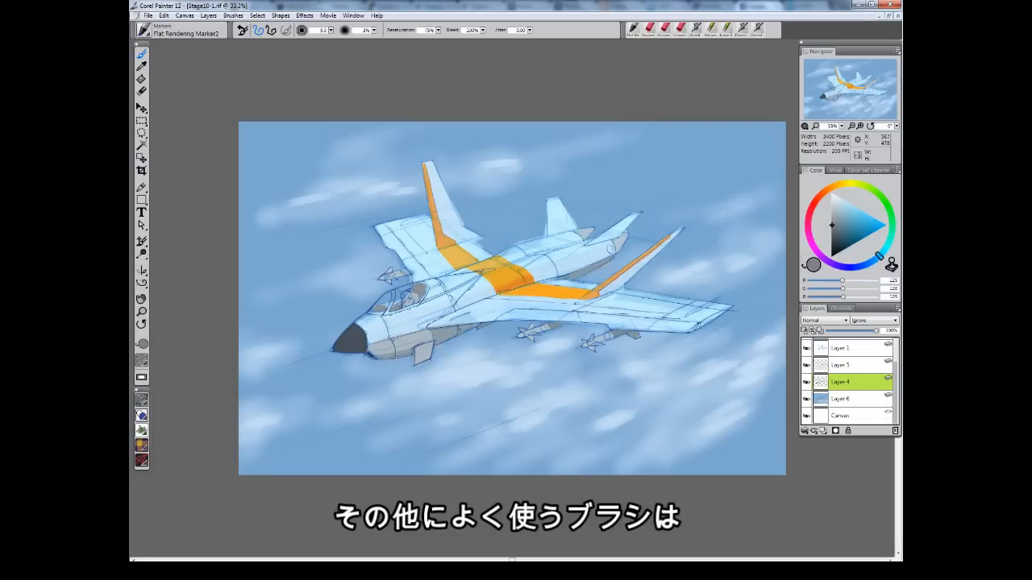
# Paint light cyan highlights along the fuselage, tail fins and right wing with the marker.
pyautogui.keyDown('alt'); pyautogui.click(476, 296); pyautogui.keyUp('alt')
pyautogui.moveTo(488, 291); pyautogui.dragTo(476, 296)
pyautogui.moveTo(425, 316); pyautogui.dragTo(394, 333)
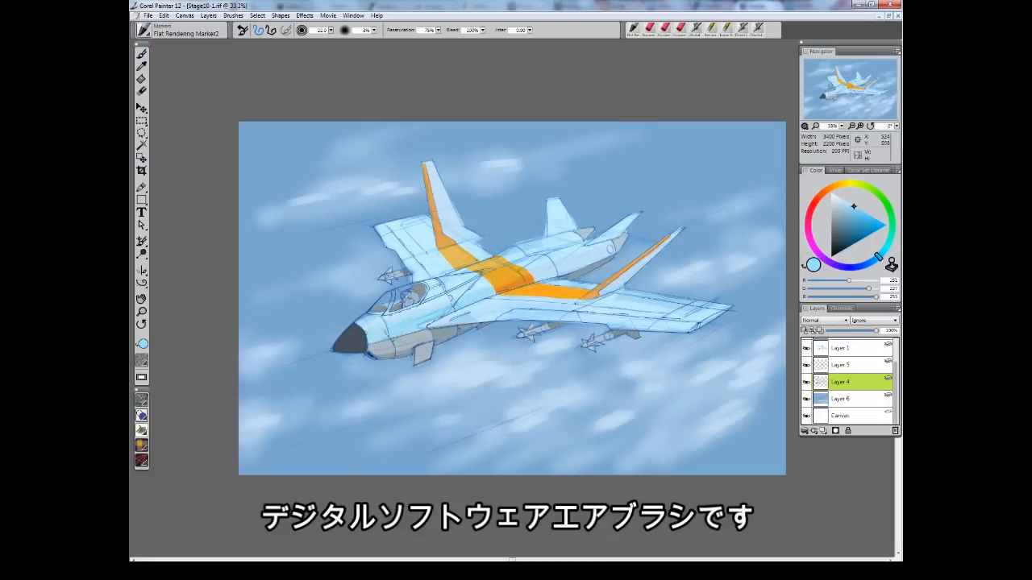
pyautogui.moveTo(431, 172); pyautogui.dragTo(450, 224)
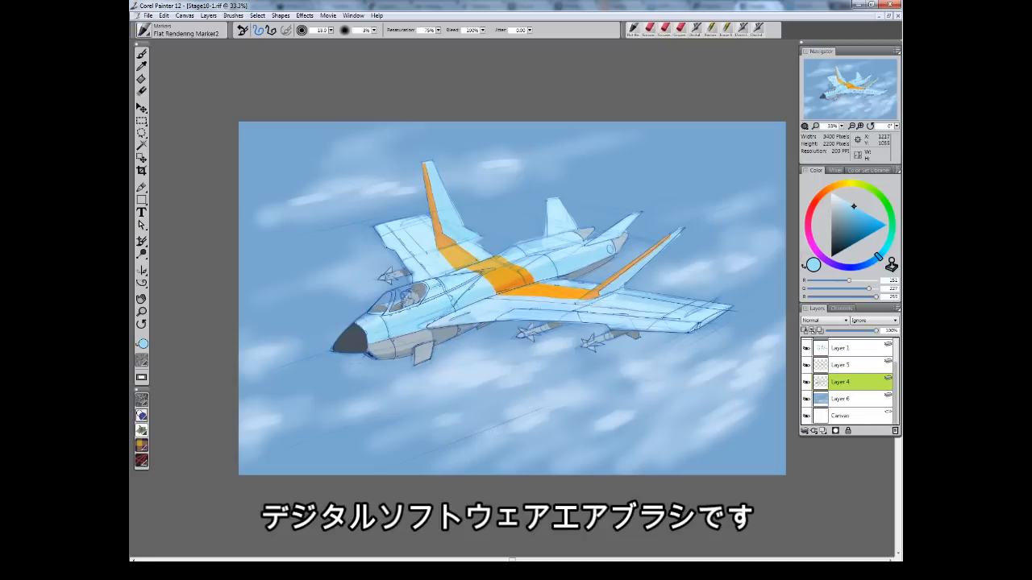
pyautogui.keyDown('alt'); pyautogui.click(442, 202); pyautogui.keyUp('alt')
pyautogui.moveTo(559, 208); pyautogui.dragTo(568, 226)
pyautogui.moveTo(633, 218); pyautogui.dragTo(598, 242)
pyautogui.moveTo(679, 232); pyautogui.dragTo(606, 290)
# Sample the dark nose colour, shrink the brush and darken the cockpit canopy.
pyautogui.keyDown('alt'); pyautogui.click(350, 340); pyautogui.keyUp('alt')
pyautogui.keyDown('alt'); pyautogui.click(409, 297); pyautogui.keyUp('alt')
pyautogui.press('[')
pyautogui.press('[')
pyautogui.moveTo(395, 307)
pyautogui.mouseDown()
pyautogui.moveTo(382, 312)
pyautogui.moveTo(415, 293)
pyautogui.mouseUp()
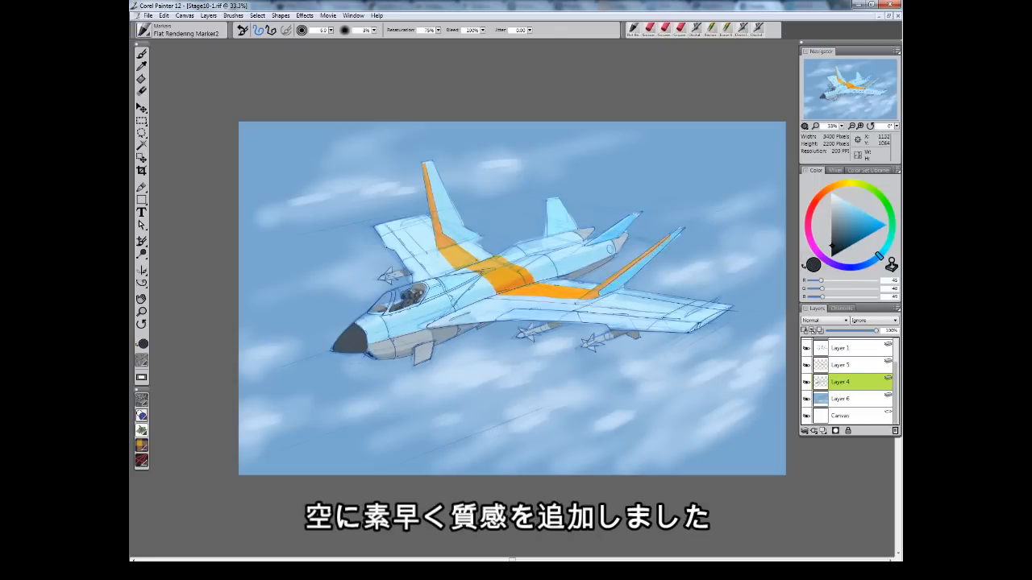
# Create a new layer and airbrush the cockpit darker with a smaller brush.
pyautogui.hotkey('ctrl', 'shift', 'n')
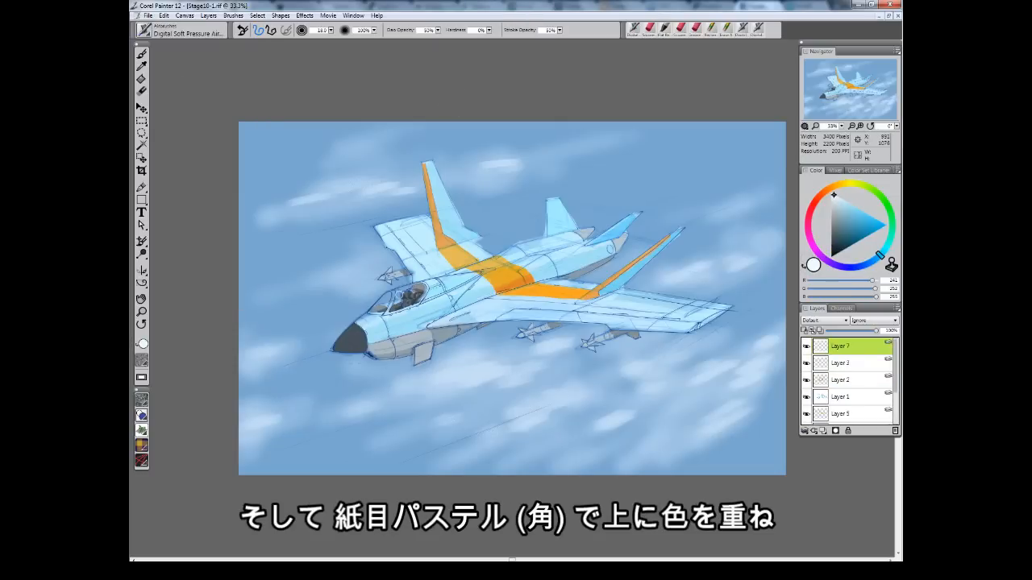
pyautogui.moveTo(415, 291); pyautogui.dragTo(399, 311)
pyautogui.press('[')
pyautogui.press('[')
pyautogui.press('[')
pyautogui.press('[')
pyautogui.press('[')
pyautogui.press('[')
pyautogui.press('[')
pyautogui.press('[')
pyautogui.press('[')
pyautogui.press('[')
pyautogui.press('[')
pyautogui.press('[')
pyautogui.press('[')
pyautogui.press('[')
pyautogui.press('[')
pyautogui.press('[')
pyautogui.press('[')
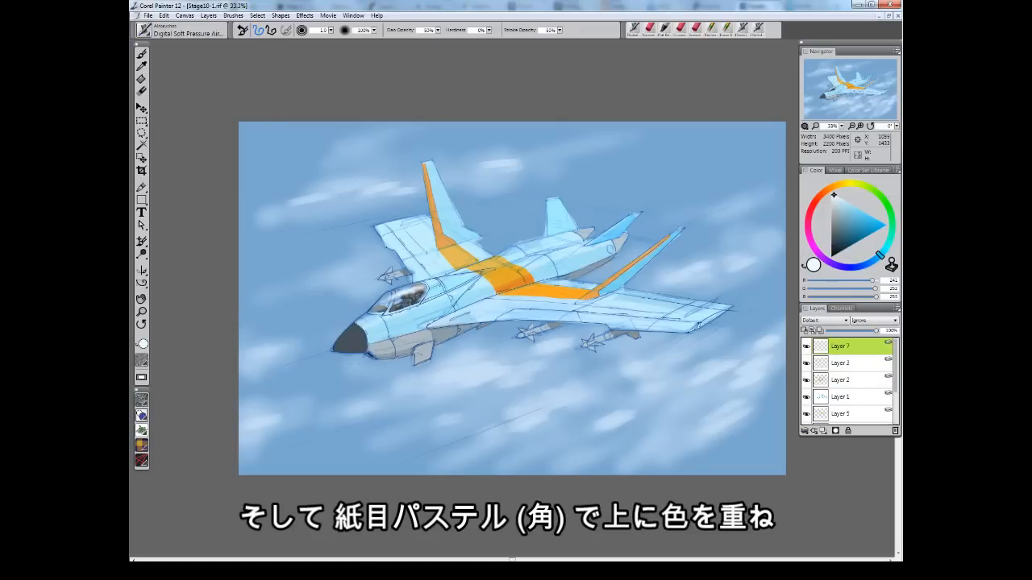
pyautogui.moveTo(416, 353); pyautogui.dragTo(419, 352)
# Pick a light cyan and airbrush glints over the cockpit and the vertical tail fin.
pyautogui.click(868, 215)
pyautogui.moveTo(397, 320); pyautogui.dragTo(436, 308)
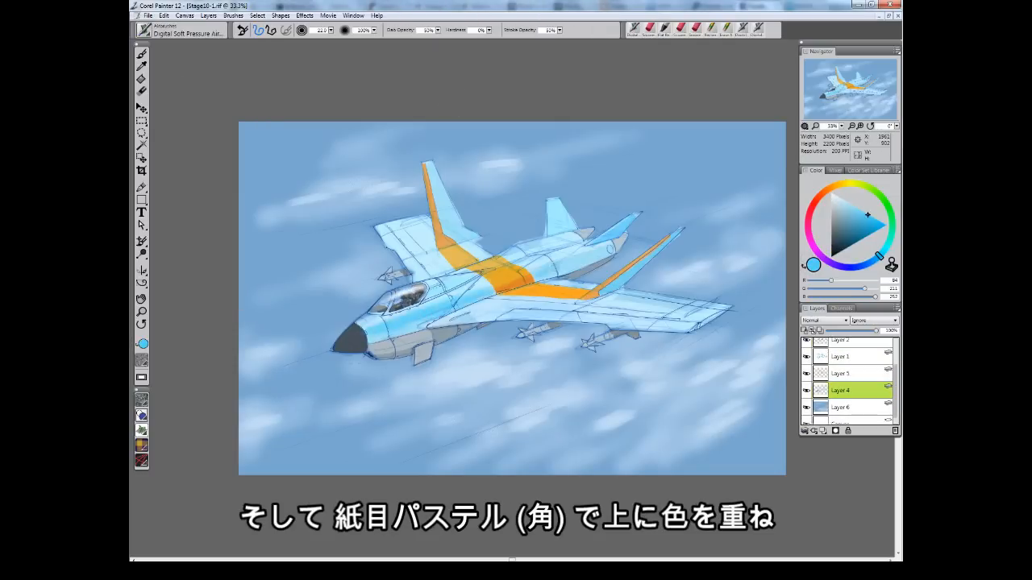
pyautogui.moveTo(430, 165); pyautogui.dragTo(442, 200)
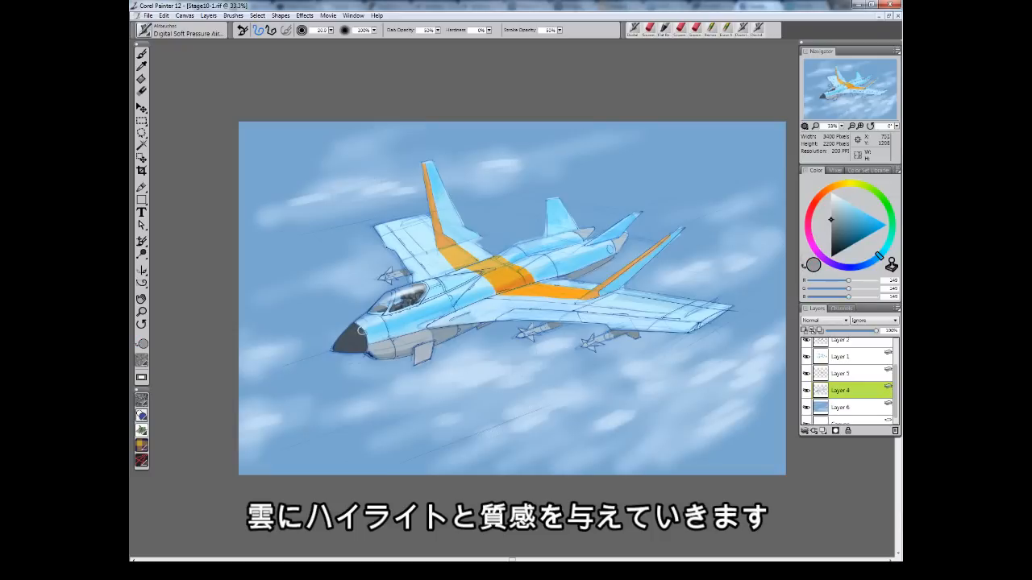
# Pick a near-black colour and airbrush a darker shade over the nose cone.
pyautogui.keyDown('alt'); pyautogui.click(351, 341); pyautogui.keyUp('alt')
pyautogui.moveTo(362, 328); pyautogui.dragTo(338, 346)
pyautogui.click(832, 239)
pyautogui.keyDown('alt'); pyautogui.click(349, 345); pyautogui.keyUp('alt')
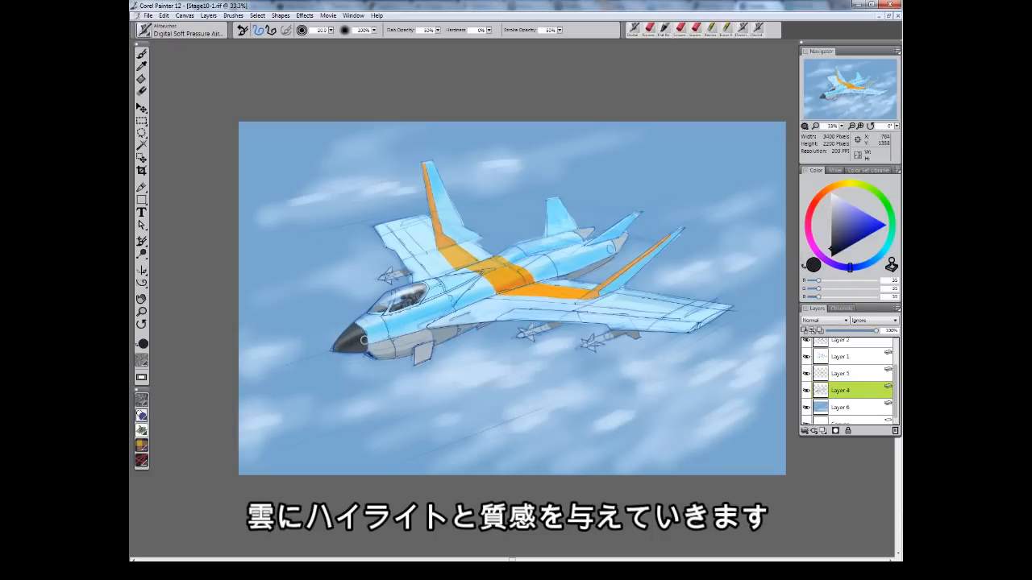
pyautogui.moveTo(351, 326); pyautogui.dragTo(338, 350)
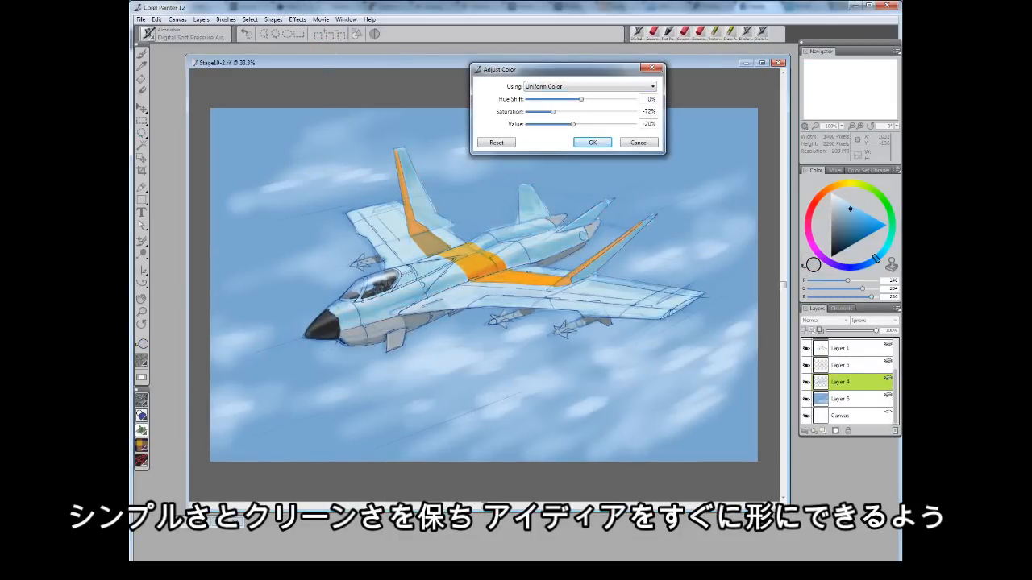
pyautogui.press('Return')
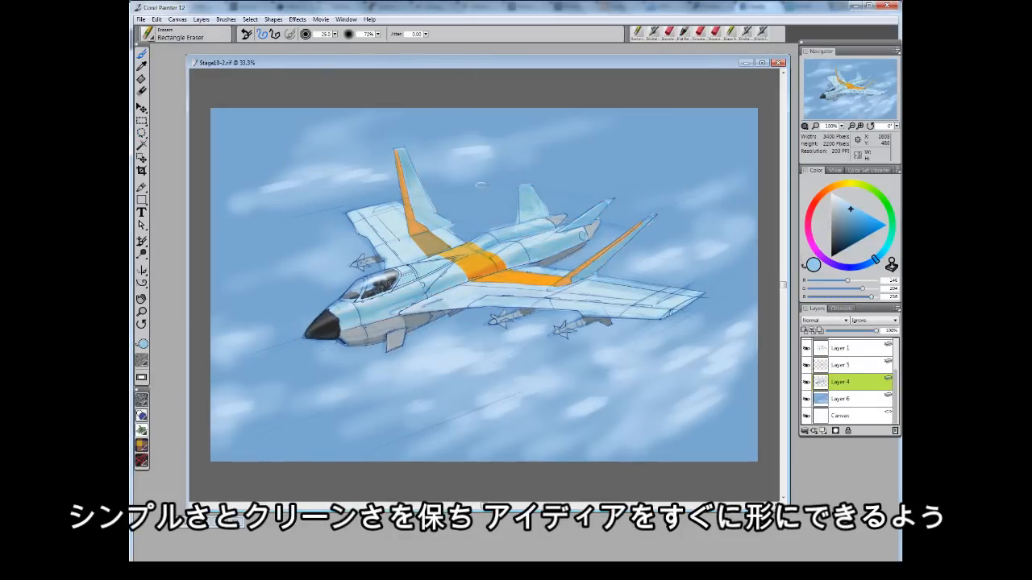
# Switch to the Digital Soft Pressure Airbrush and spray soft highlights along the fuselage and cockpit.
pyautogui.click(850, 220)
pyautogui.click(186, 34)
pyautogui.click(215, 120)
pyautogui.moveTo(414, 290); pyautogui.dragTo(365, 309)
pyautogui.moveTo(436, 285); pyautogui.dragTo(342, 324)
pyautogui.moveTo(440, 264); pyautogui.dragTo(400, 279)
pyautogui.moveTo(511, 260); pyautogui.dragTo(584, 237)
pyautogui.moveTo(497, 236)
pyautogui.mouseDown()
pyautogui.moveTo(549, 226)
pyautogui.moveTo(481, 246)
pyautogui.mouseUp()
pyautogui.keyDown('alt'); pyautogui.click(592, 231); pyautogui.keyUp('alt')
pyautogui.moveTo(597, 229); pyautogui.dragTo(586, 233)
pyautogui.keyDown('alt'); pyautogui.click(569, 235); pyautogui.keyUp('alt')
# Enlarge the airbrush and spray highlights on the tail fins and right wing root.
pyautogui.press(']')
pyautogui.press(']')
pyautogui.press(']')
pyautogui.press(']')
pyautogui.press(']')
pyautogui.press(']')
pyautogui.press(']')
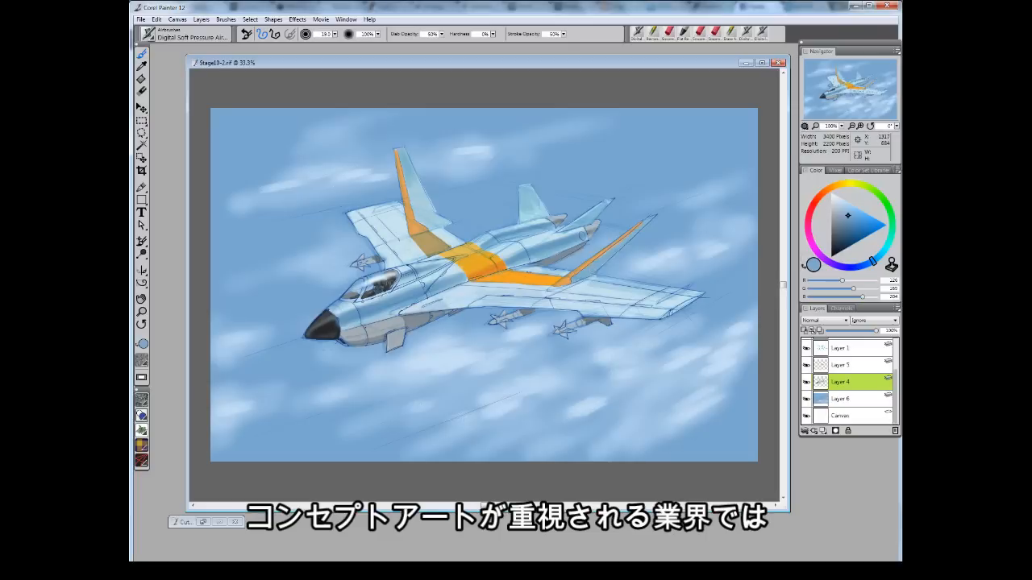
pyautogui.moveTo(411, 182); pyautogui.dragTo(442, 228)
pyautogui.moveTo(527, 192); pyautogui.dragTo(542, 219)
pyautogui.moveTo(618, 287); pyautogui.dragTo(590, 281)
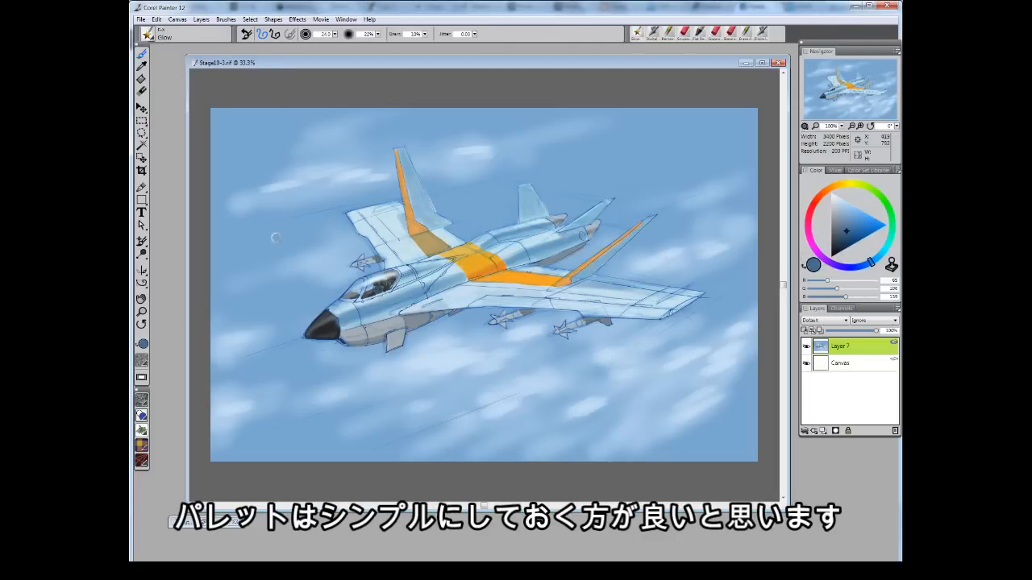
# Paint orange missile tips and dark detail on the lower missile with the Flat Rendering Marker.
pyautogui.click(833, 232)
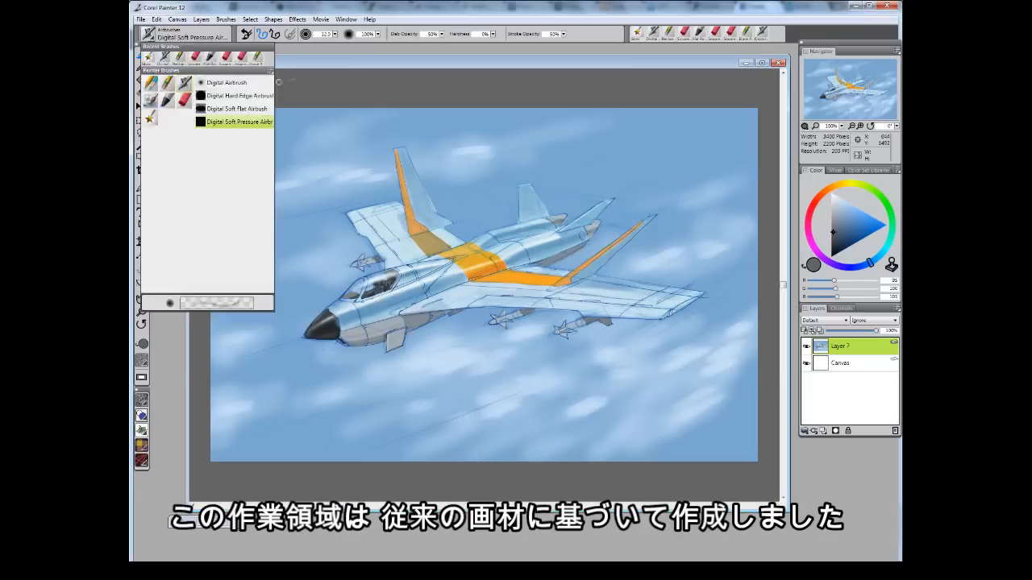
pyautogui.click(233, 126)
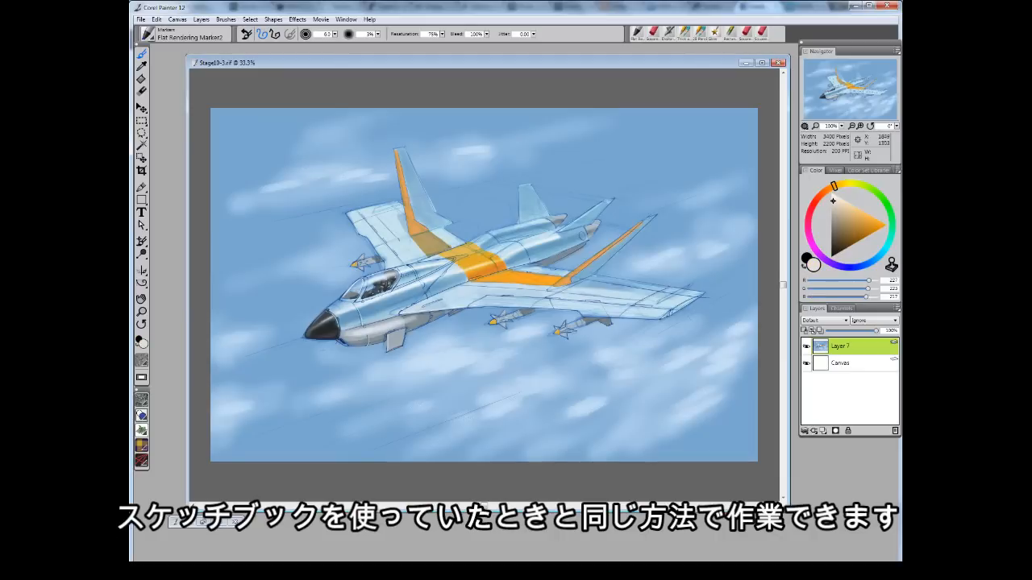
pyautogui.click(832, 249)
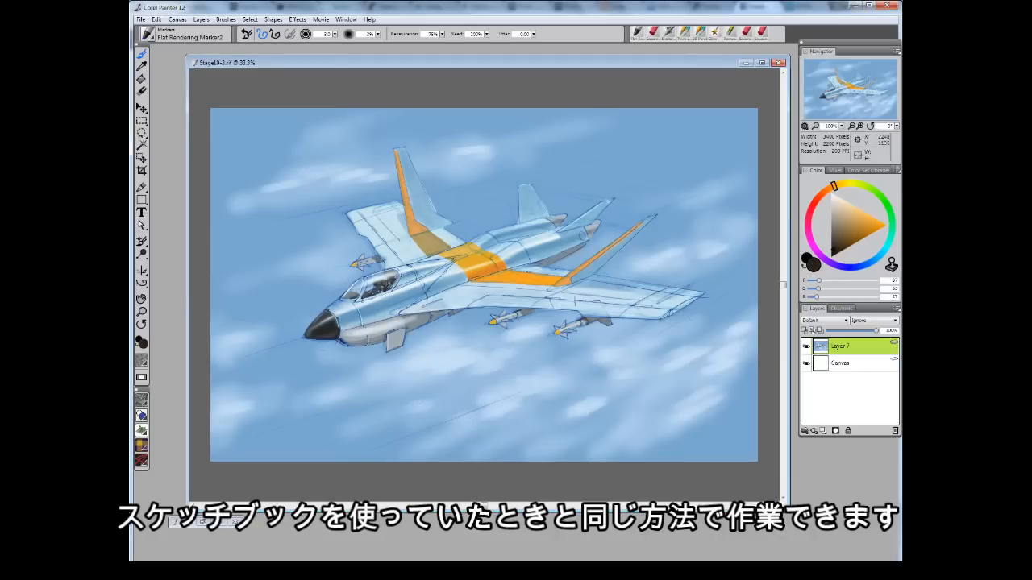
pyautogui.moveTo(598, 321)
pyautogui.mouseDown()
pyautogui.moveTo(611, 324)
pyautogui.moveTo(571, 332)
pyautogui.mouseUp()
# Pick an orange, mark a small detail on the wing root and enlarge the marker.
pyautogui.click(861, 220)
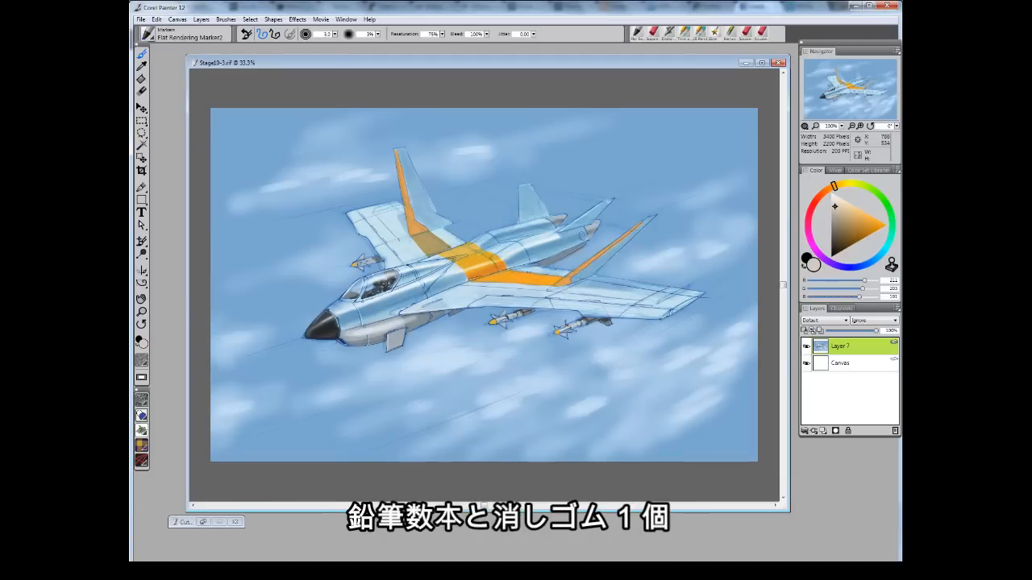
pyautogui.click(851, 229)
pyautogui.click(827, 189)
pyautogui.click(868, 230)
pyautogui.moveTo(561, 283); pyautogui.dragTo(569, 282)
pyautogui.press(']')
pyautogui.press(']')
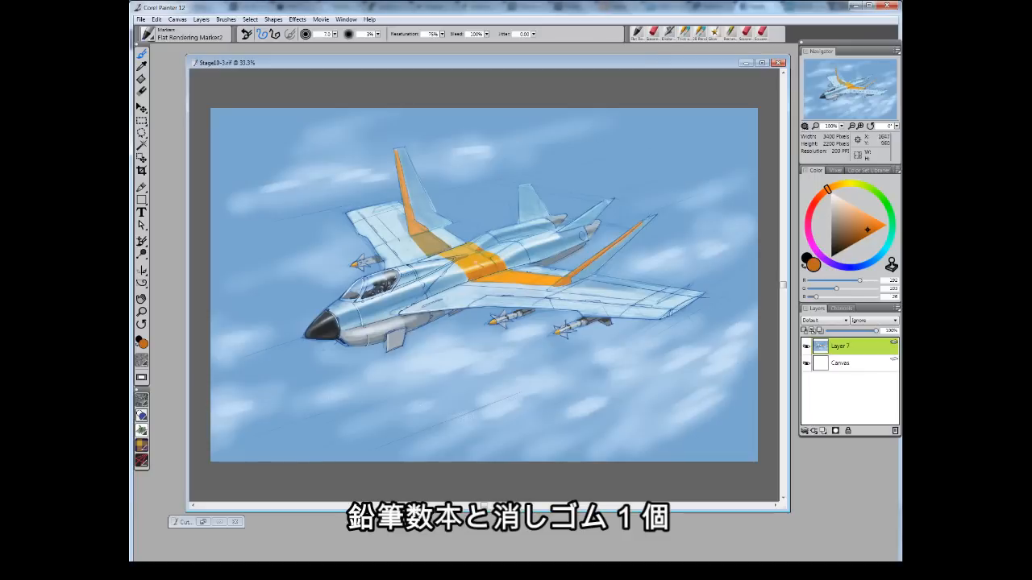
pyautogui.keyDown('alt'); pyautogui.click(295, 175); pyautogui.keyUp('alt')
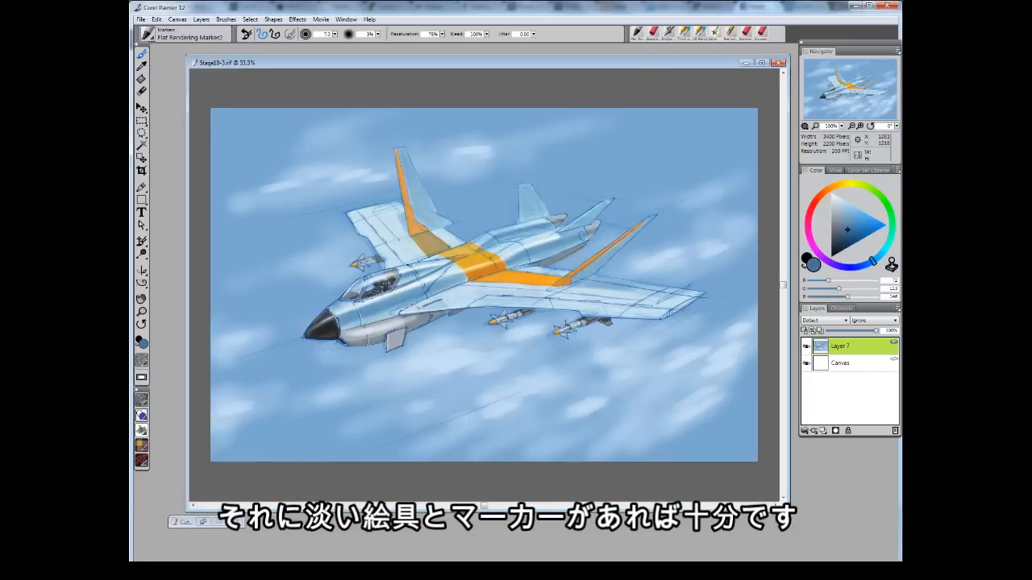
# Zoom in to 50% and stroke a pastel highlight along the wing's trailing edge.
pyautogui.hotkey('ctrl', '1')
pyautogui.hotkey('ctrl', '+')
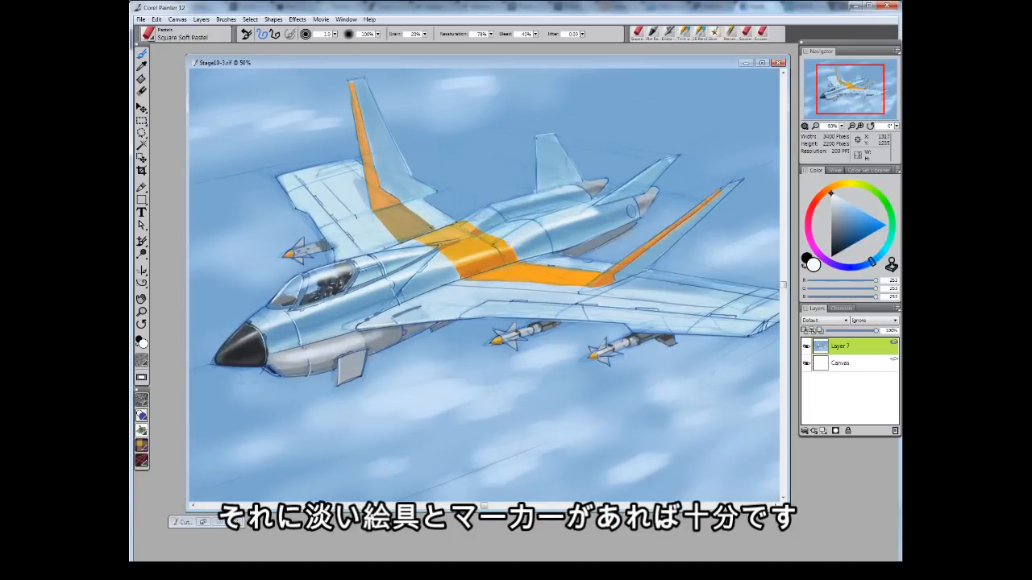
pyautogui.moveTo(384, 324); pyautogui.dragTo(624, 323)
# Switch to the Square Grainy Pastel and add highlights on the missiles, tail fins and wing leading edge.
pyautogui.hotkey('ctrl', '2')
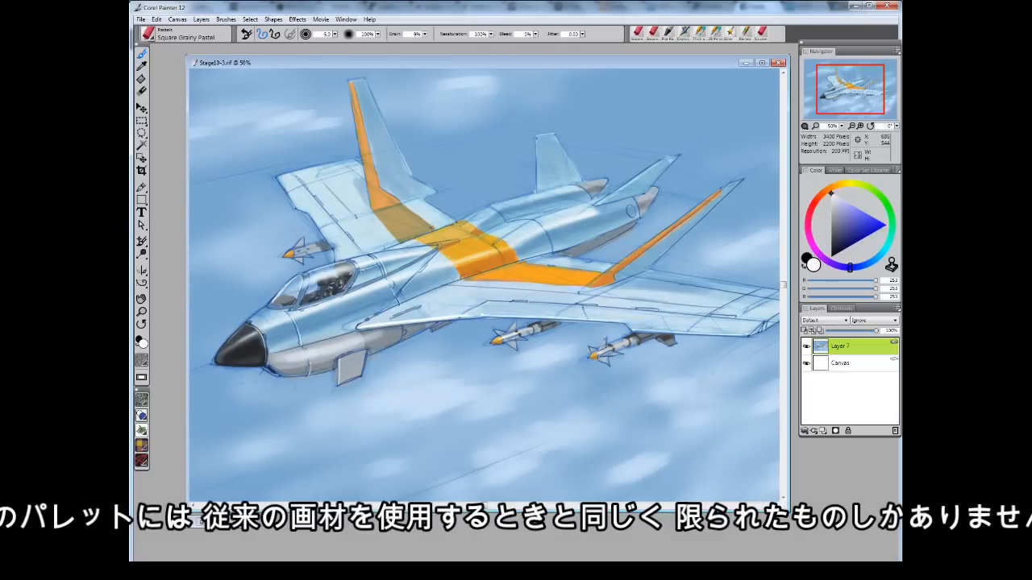
pyautogui.moveTo(506, 326); pyautogui.dragTo(516, 347)
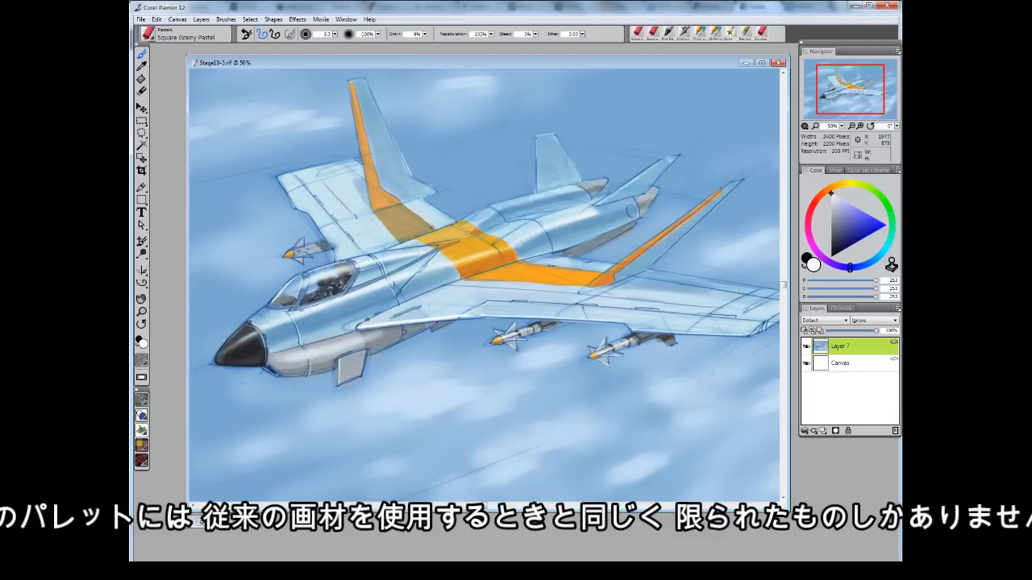
pyautogui.moveTo(547, 231); pyautogui.dragTo(554, 253)
pyautogui.moveTo(537, 136)
pyautogui.mouseDown()
pyautogui.moveTo(538, 182)
pyautogui.moveTo(552, 135)
pyautogui.mouseUp()
pyautogui.keyDown('alt'); pyautogui.click(483, 241); pyautogui.keyUp('alt')
pyautogui.moveTo(723, 188); pyautogui.dragTo(611, 275)
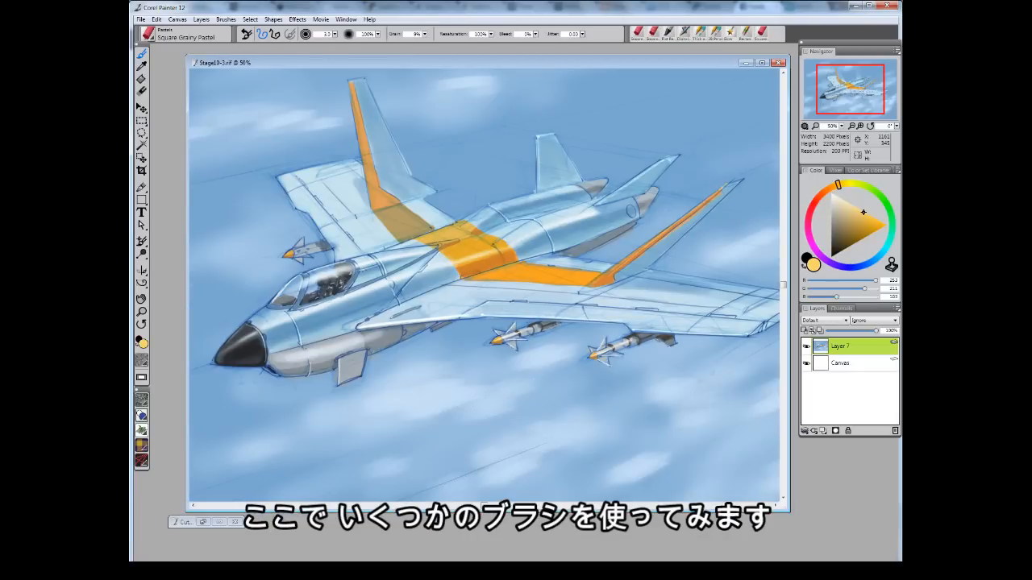
pyautogui.moveTo(369, 178); pyautogui.dragTo(372, 209)
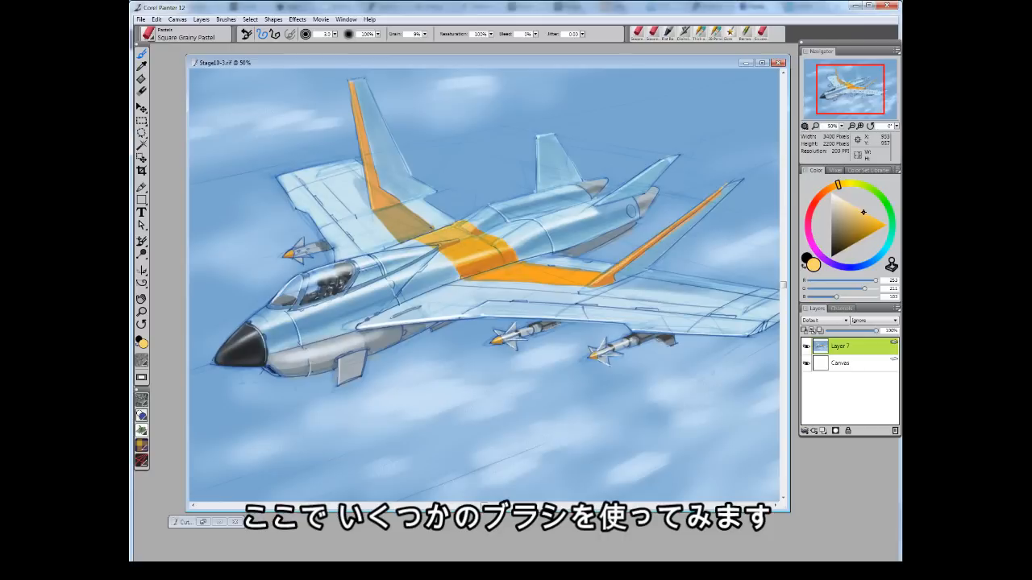
# Pick white and add pastel highlights along the nose, canopy and fuselage underside.
pyautogui.click(831, 193)
pyautogui.moveTo(369, 337); pyautogui.dragTo(366, 347)
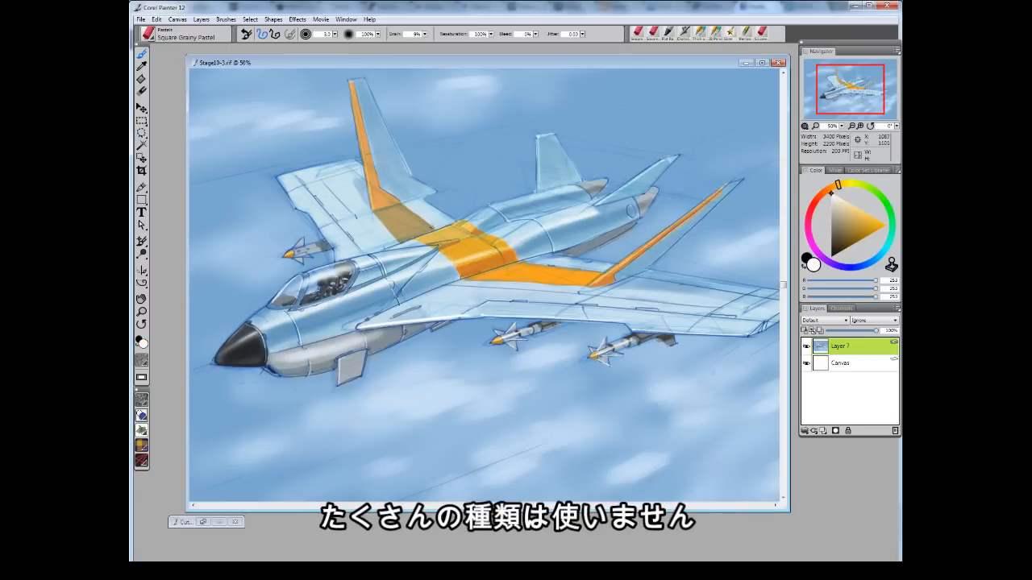
pyautogui.moveTo(304, 303)
pyautogui.mouseDown()
pyautogui.moveTo(312, 295)
pyautogui.moveTo(251, 320)
pyautogui.mouseUp()
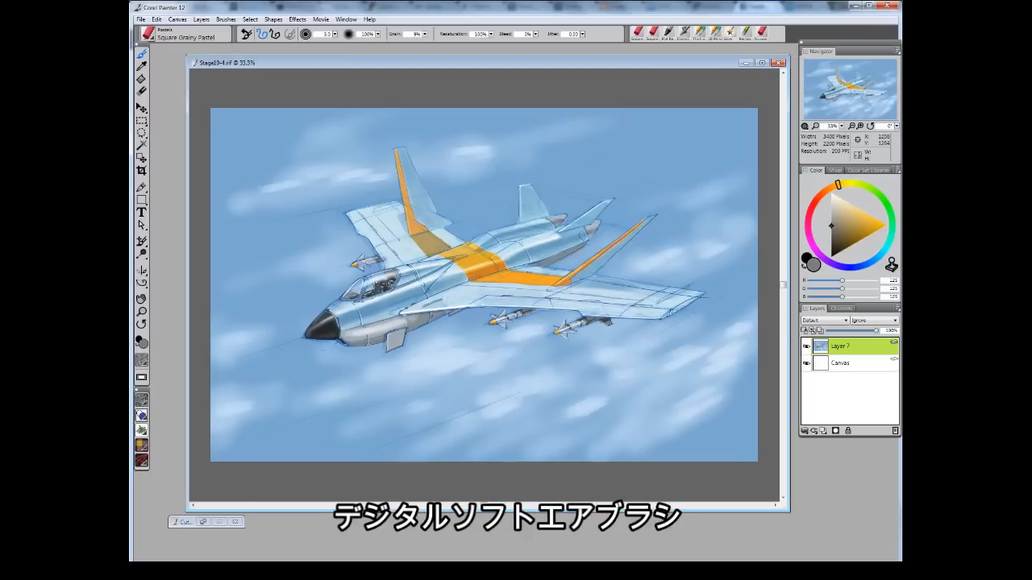
pyautogui.keyDown('alt'); pyautogui.click(414, 323); pyautogui.keyUp('alt')
pyautogui.moveTo(421, 319)
pyautogui.mouseDown()
pyautogui.moveTo(430, 313)
pyautogui.moveTo(384, 342)
pyautogui.moveTo(411, 295)
pyautogui.mouseUp()
pyautogui.keyDown('alt'); pyautogui.click(403, 302); pyautogui.keyUp('alt')
# Switch to the Digital Soft Pressure Airbrush, shrink it and spray soft shading along the right wing.
pyautogui.click(185, 34)
pyautogui.click(194, 53)
pyautogui.press('[')
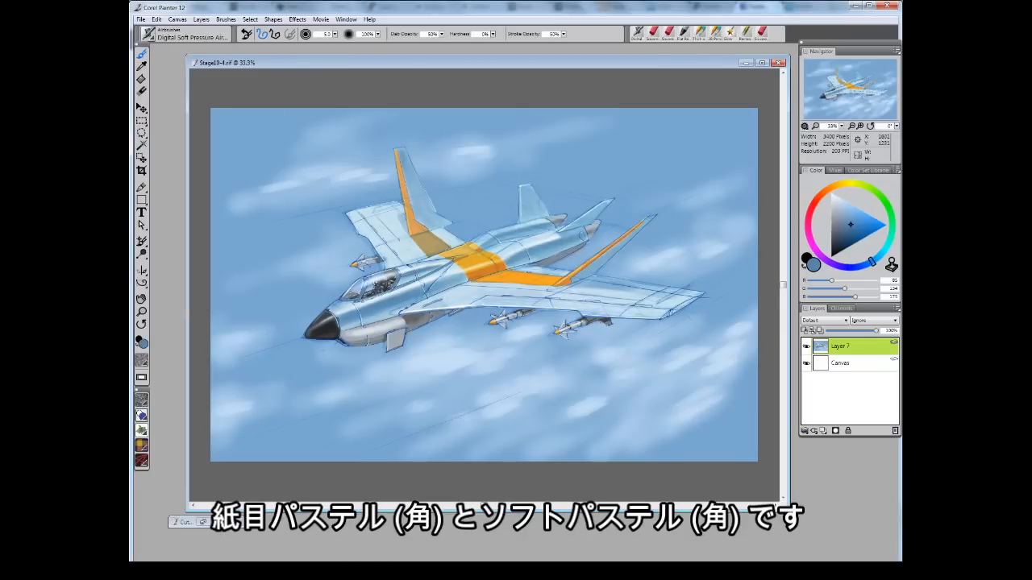
pyautogui.moveTo(575, 312)
pyautogui.mouseDown()
pyautogui.moveTo(648, 318)
pyautogui.moveTo(702, 296)
pyautogui.mouseUp()
pyautogui.keyDown('alt'); pyautogui.click(684, 305); pyautogui.keyUp('alt')
pyautogui.keyDown('alt'); pyautogui.click(645, 293); pyautogui.keyUp('alt')
# Switch back to the Square Grainy Pastel and stroke light highlights along the right wing and tail.
pyautogui.click(185, 35)
pyautogui.click(185, 100)
pyautogui.click(233, 83)
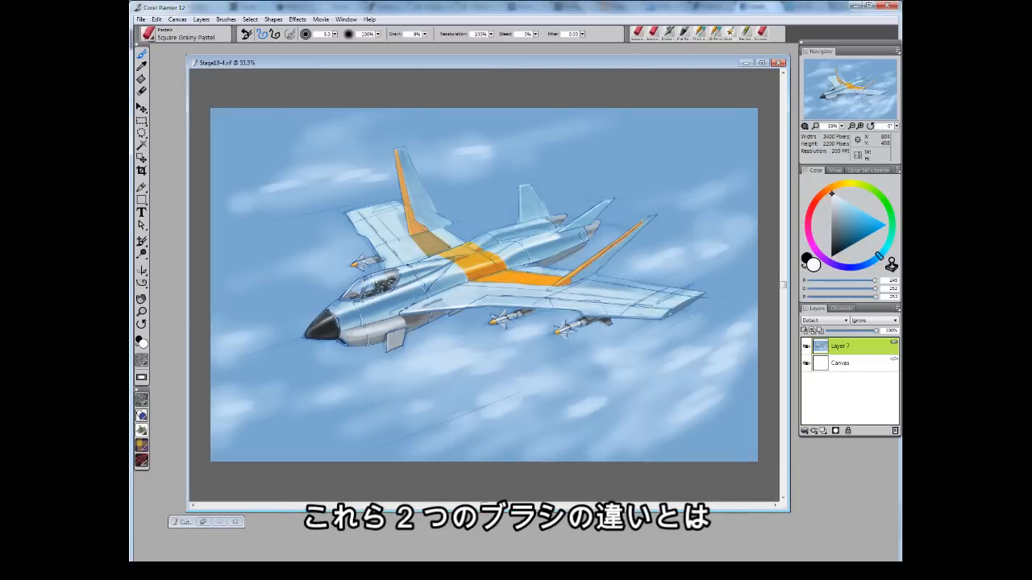
pyautogui.keyDown('alt'); pyautogui.click(652, 307); pyautogui.keyUp('alt')
pyautogui.click(668, 33)
pyautogui.moveTo(683, 292); pyautogui.dragTo(659, 308)
pyautogui.moveTo(651, 218); pyautogui.dragTo(595, 263)
pyautogui.moveTo(608, 203); pyautogui.dragTo(577, 223)
# Add a new layer and spray soft tone around the canopy and wing root with the Digital Soft Pressure Airbrush.
pyautogui.click(823, 430)
pyautogui.keyDown('alt'); pyautogui.click(328, 321); pyautogui.keyUp('alt')
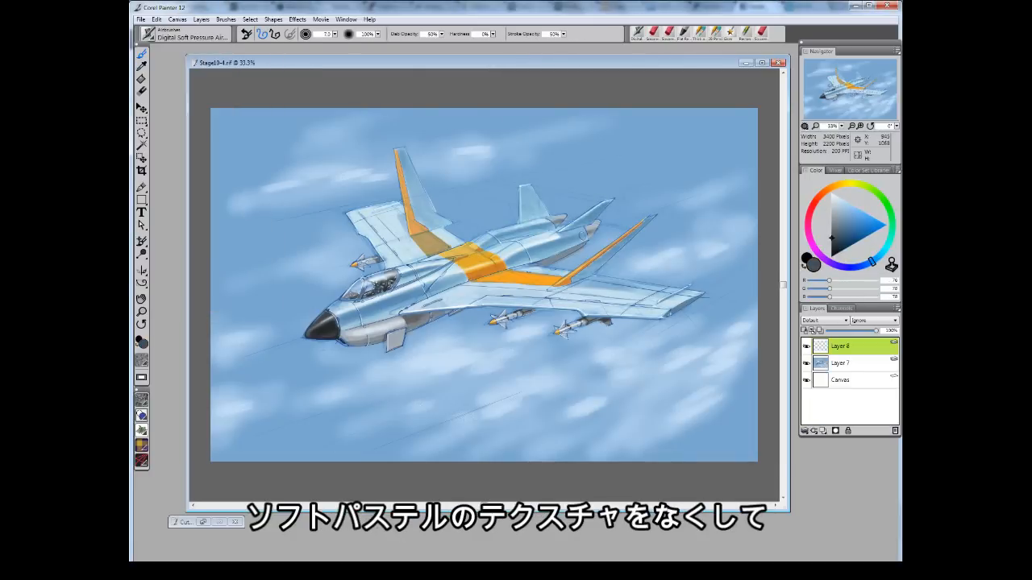
pyautogui.click(185, 35)
pyautogui.click(185, 100)
pyautogui.click(233, 100)
pyautogui.moveTo(365, 278); pyautogui.dragTo(368, 286)
pyautogui.moveTo(342, 302); pyautogui.dragTo(358, 303)
# Pick another custom brush and dab small marks along the fuselage underside.
pyautogui.click(652, 33)
pyautogui.keyDown('alt'); pyautogui.click(322, 329); pyautogui.keyUp('alt')
pyautogui.keyDown('alt'); pyautogui.click(373, 332); pyautogui.keyUp('alt')
pyautogui.keyDown('alt'); pyautogui.click(417, 320); pyautogui.keyUp('alt')
# Pick a red-orange, adjust the brush size and paint red markings on the nose and fuselage side.
pyautogui.click(818, 197)
pyautogui.click(851, 234)
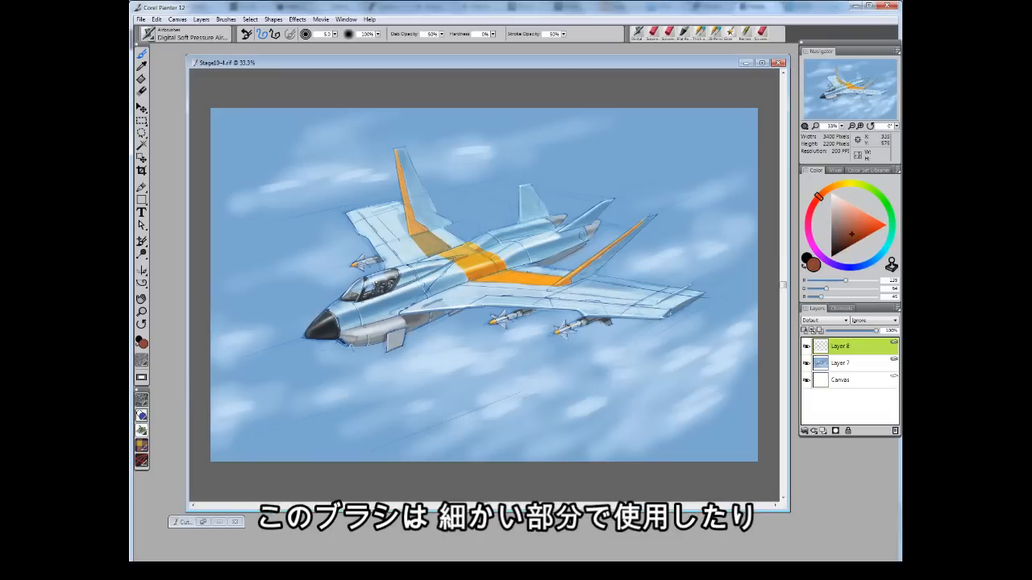
pyautogui.press(']')
pyautogui.press(']')
pyautogui.press(']')
pyautogui.click(868, 234)
pyautogui.click(856, 240)
pyautogui.click(878, 222)
pyautogui.press('[')
pyautogui.press('[')
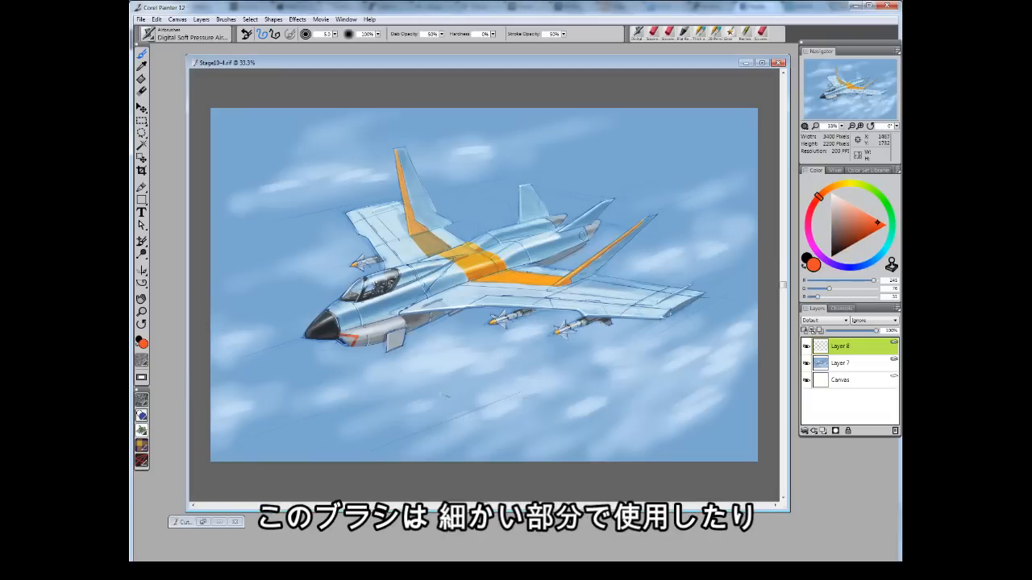
pyautogui.moveTo(340, 334); pyautogui.dragTo(353, 344)
pyautogui.click(863, 237)
pyautogui.moveTo(445, 307); pyautogui.dragTo(463, 299)
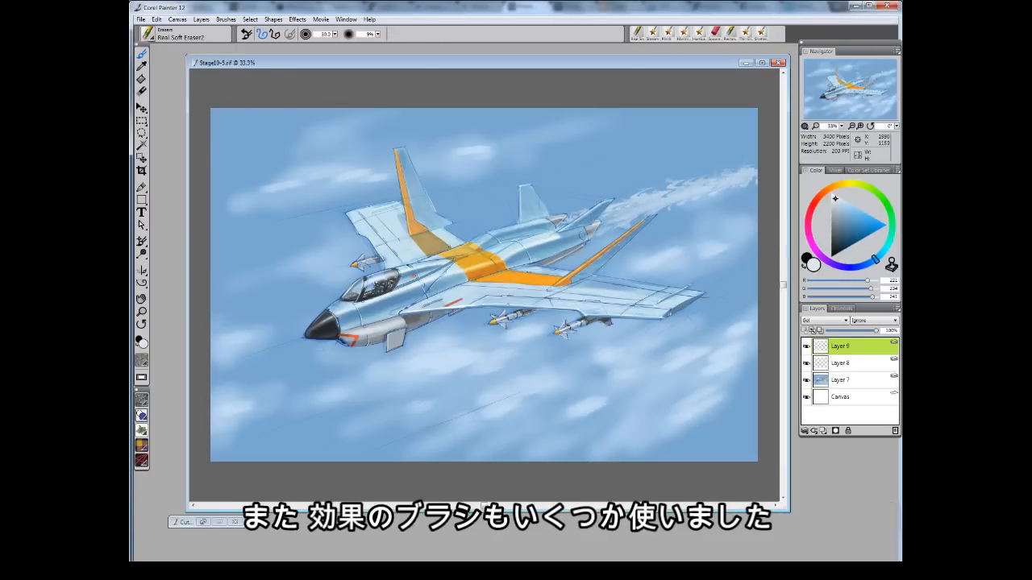
# Stroke a thin streak above the aircraft and add Glow streaks trailing from the right wingtip.
pyautogui.moveTo(397, 149); pyautogui.dragTo(494, 136)
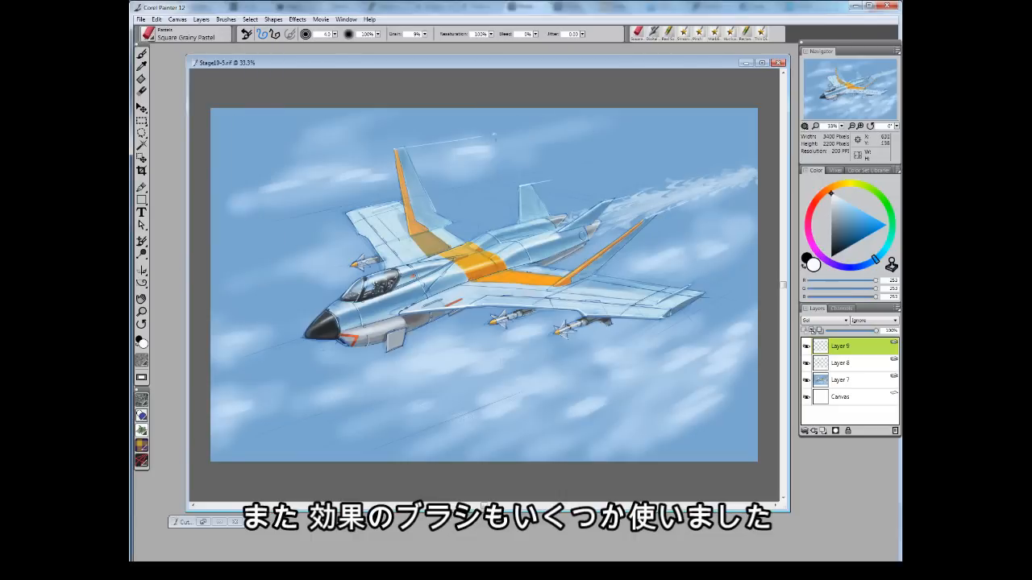
pyautogui.moveTo(690, 287); pyautogui.dragTo(724, 270)
pyautogui.moveTo(666, 314); pyautogui.dragTo(715, 290)
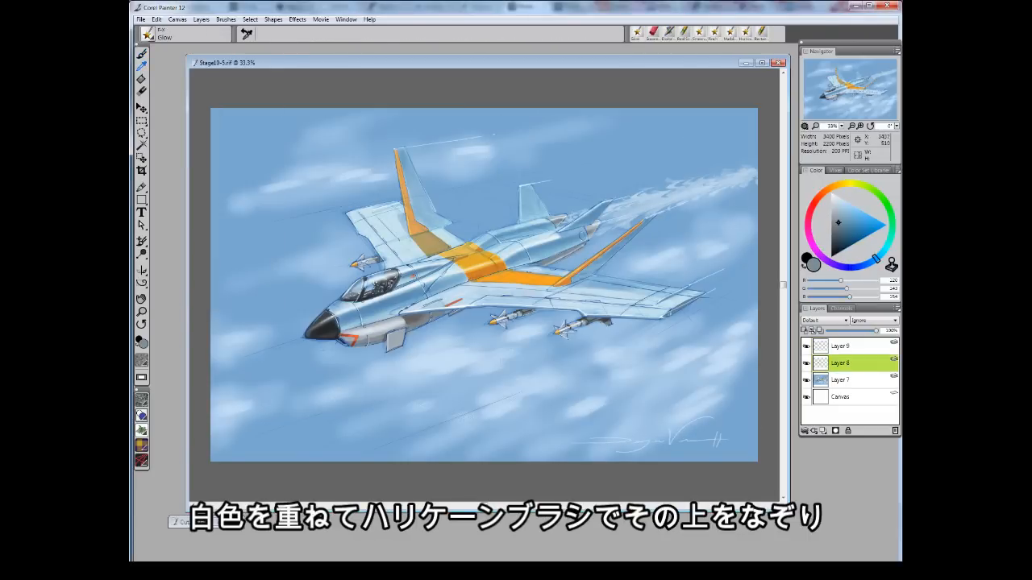
# Enlarge the Real Soft Eraser and sweep long diagonal motion streaks across the clouds.
pyautogui.click(141, 54)
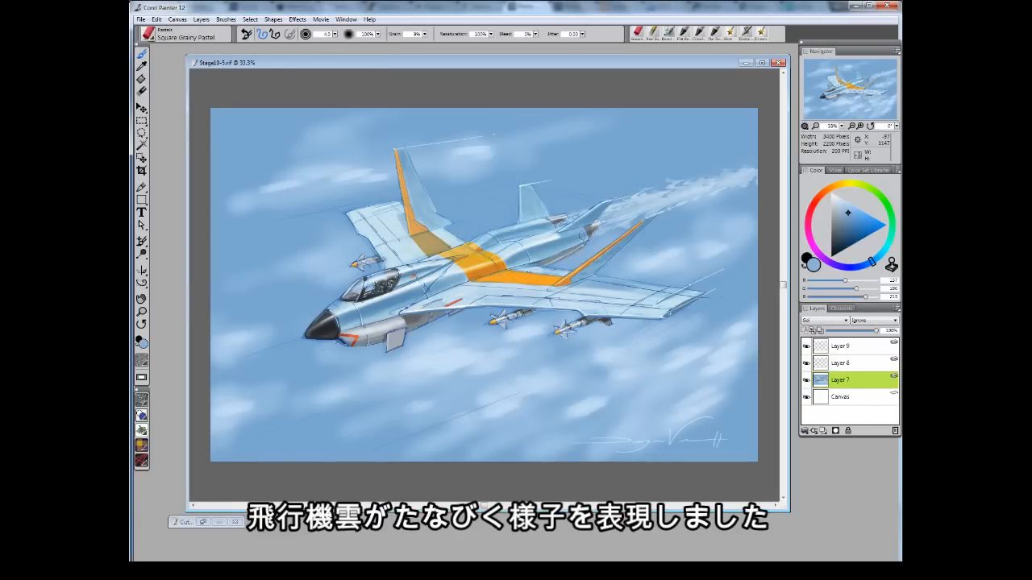
pyautogui.keyDown('alt'); pyautogui.click(242, 127); pyautogui.keyUp('alt')
pyautogui.press(']')
pyautogui.moveTo(422, 120)
pyautogui.mouseDown()
pyautogui.moveTo(763, 105)
pyautogui.moveTo(582, 168)
pyautogui.mouseUp()
pyautogui.moveTo(217, 159); pyautogui.dragTo(689, 116)
pyautogui.moveTo(224, 263); pyautogui.dragTo(324, 238)
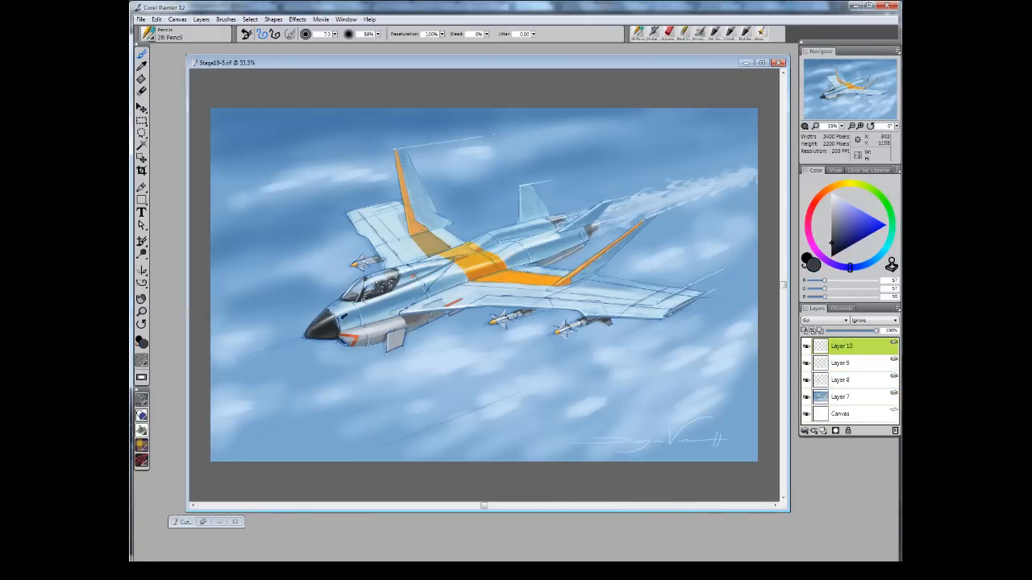
# Letter the number 502 and a red marking on the nose with the 2B Pencil.
pyautogui.moveTo(350, 321); pyautogui.dragTo(366, 325)
pyautogui.scroll(2, 375, 307)
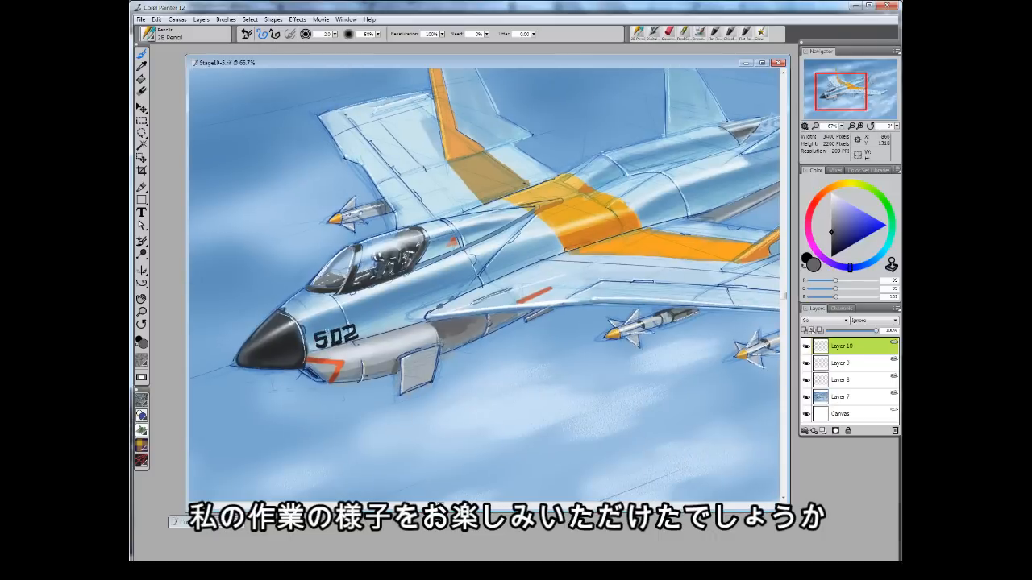
pyautogui.keyDown('alt'); pyautogui.click(348, 324); pyautogui.keyUp('alt')
pyautogui.click(832, 239)
pyautogui.moveTo(352, 323); pyautogui.dragTo(354, 333)
pyautogui.moveTo(333, 329)
pyautogui.mouseDown()
pyautogui.moveTo(332, 344)
pyautogui.moveTo(317, 348)
pyautogui.moveTo(344, 345)
pyautogui.mouseUp()
pyautogui.click(832, 214)
pyautogui.click(669, 32)
pyautogui.moveTo(341, 327)
pyautogui.mouseDown()
pyautogui.moveTo(355, 343)
pyautogui.moveTo(328, 348)
pyautogui.moveTo(350, 345)
pyautogui.mouseUp()
pyautogui.click(833, 208)
# Move the pasted logo onto the fuselage behind the wing.
pyautogui.click(186, 34)
pyautogui.click(168, 83)
pyautogui.click(229, 148)
pyautogui.click(185, 34)
pyautogui.click(223, 95)
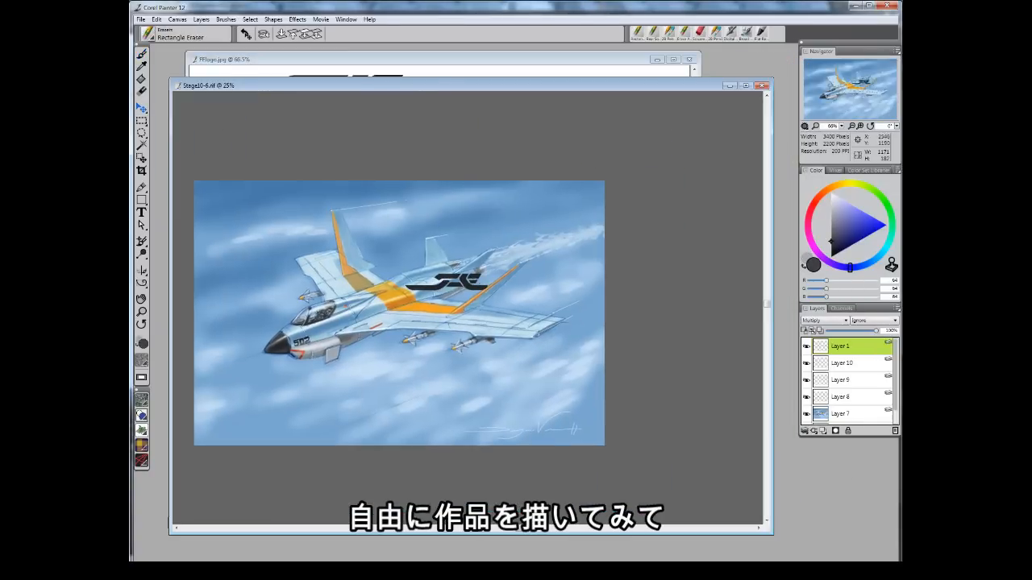
pyautogui.moveTo(496, 288); pyautogui.dragTo(476, 278)
# Transform the logo to follow the fuselage's perspective, commit it and lower its layer opacity.
pyautogui.click(157, 19)
pyautogui.click(179, 167)
pyautogui.click(157, 20)
pyautogui.click(179, 163)
pyautogui.click(157, 19)
pyautogui.click(179, 164)
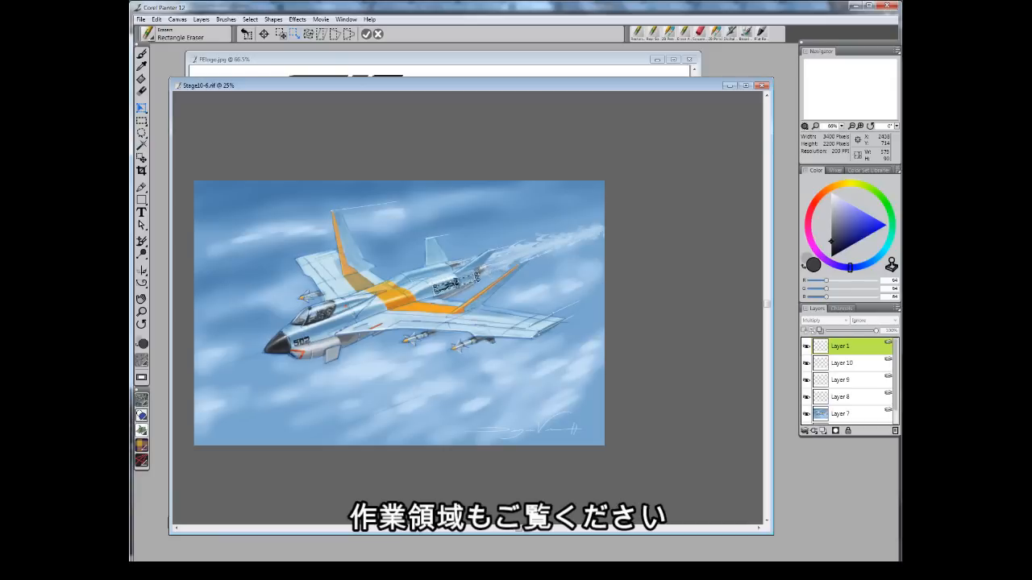
pyautogui.click(366, 34)
pyautogui.moveTo(877, 331); pyautogui.dragTo(849, 331)
# Add a new layer, choose a brush and paint a dark detail on the right wingtip, enlarging the brush.
pyautogui.click(823, 430)
pyautogui.click(184, 34)
pyautogui.click(184, 101)
pyautogui.click(229, 110)
pyautogui.moveTo(529, 335); pyautogui.dragTo(563, 316)
pyautogui.press(']')
pyautogui.press(']')
pyautogui.press(']')
pyautogui.press(']')
pyautogui.press(']')
pyautogui.press(']')
# Switch brushes and touch up the wingtip, wing root and tail area with small strokes.
pyautogui.click(184, 35)
pyautogui.click(152, 99)
pyautogui.moveTo(314, 260); pyautogui.dragTo(338, 253)
pyautogui.click(231, 134)
pyautogui.moveTo(549, 318); pyautogui.dragTo(564, 314)
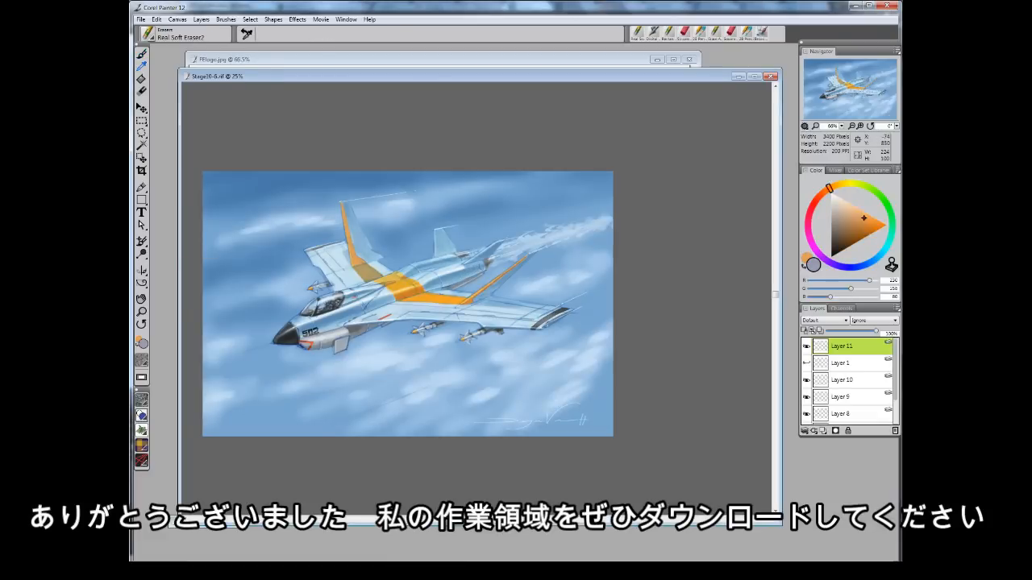
pyautogui.keyDown('alt'); pyautogui.click(440, 225); pyautogui.keyUp('alt')
pyautogui.moveTo(494, 238); pyautogui.dragTo(502, 235)
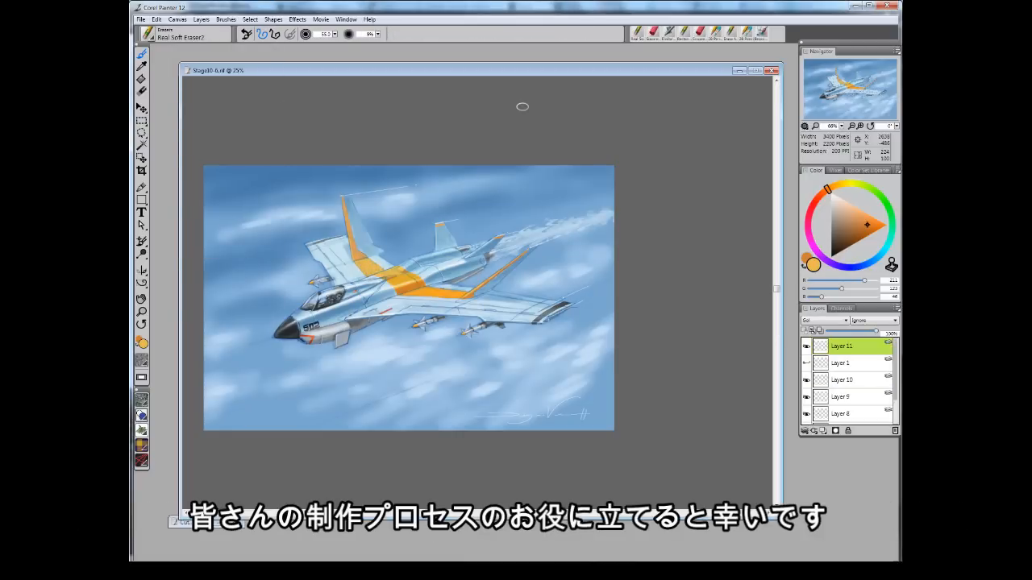
pyautogui.hotkey('ctrl', '+')
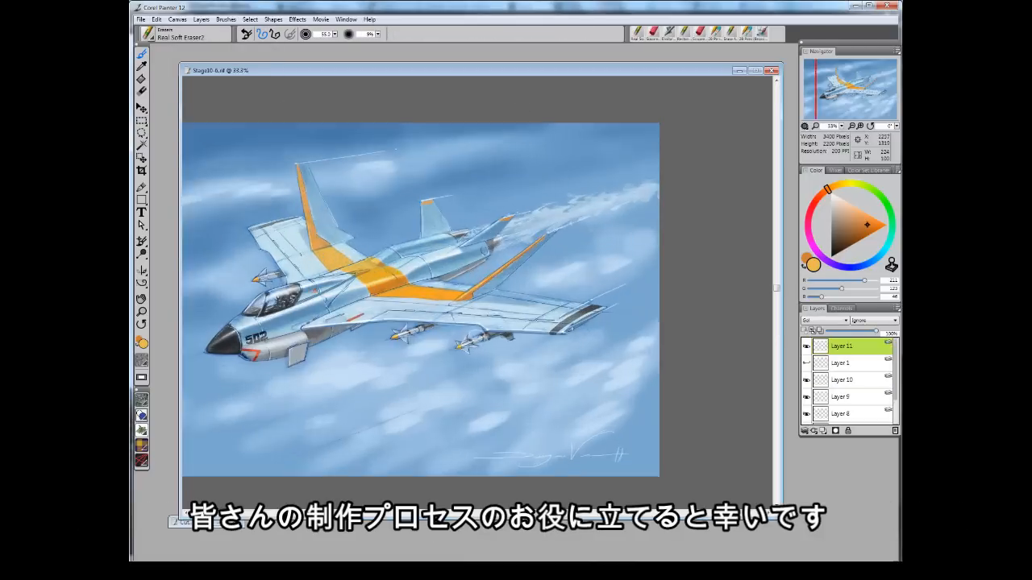